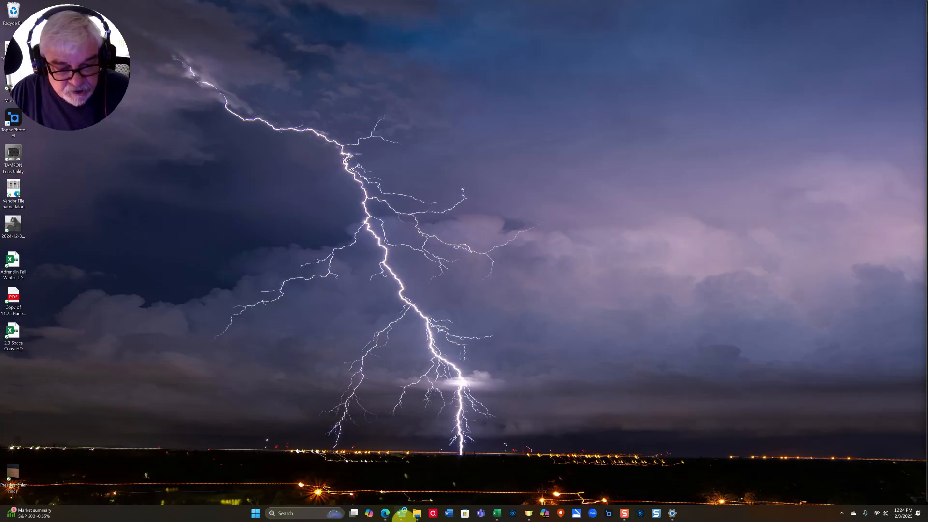
# - Restore the purchase order PDF and NuORDER login windows side by side from Edge's snap group
pyautogui.moveTo(383, 511)
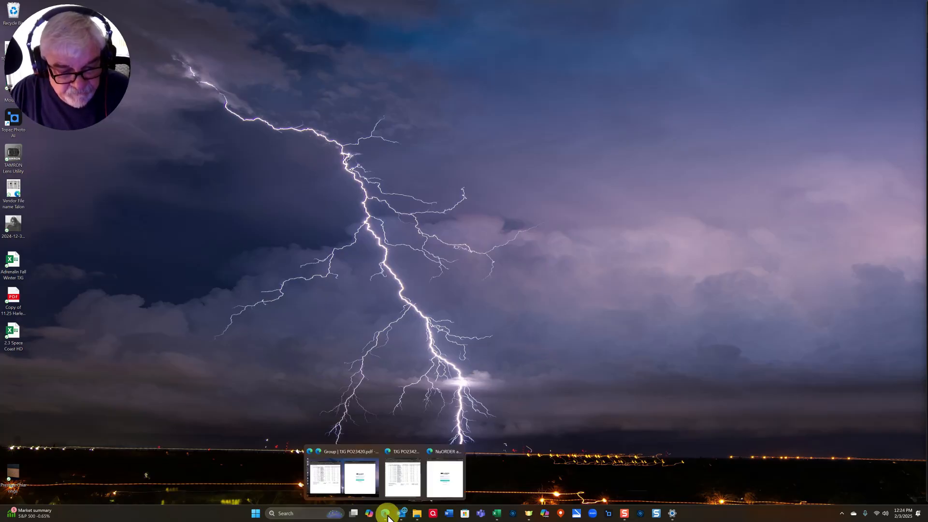
pyautogui.click(362, 483)
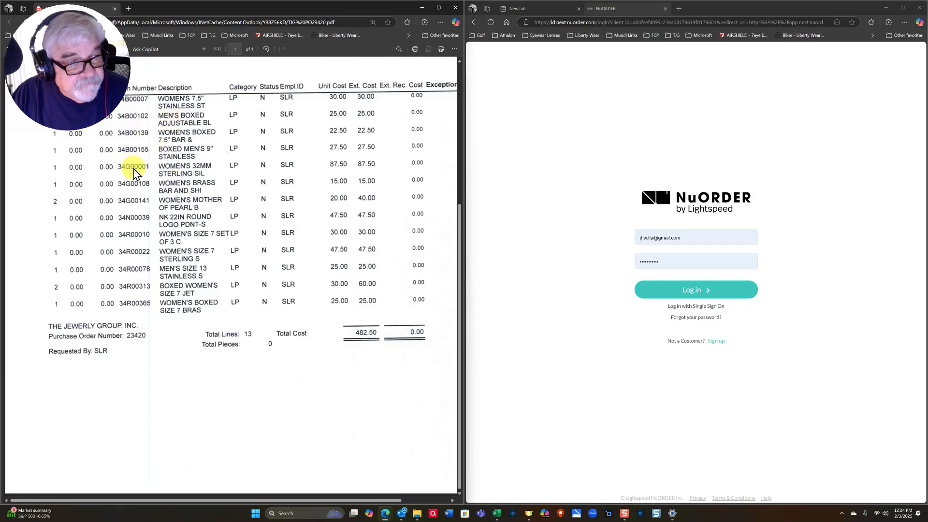
# - Log in to NuORDER from the login page next to the purchase order PDF
pyautogui.moveTo(89, 99); pyautogui.dragTo(99, 438)
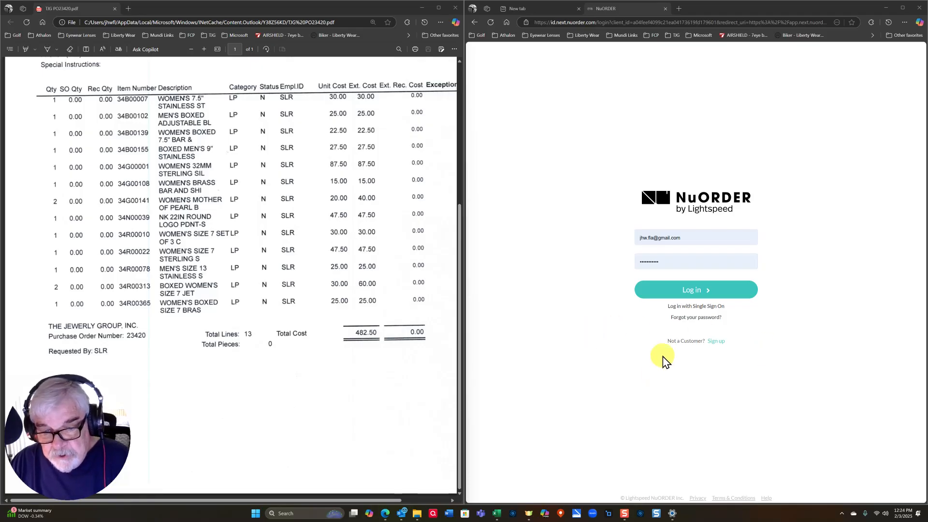
pyautogui.click(673, 292)
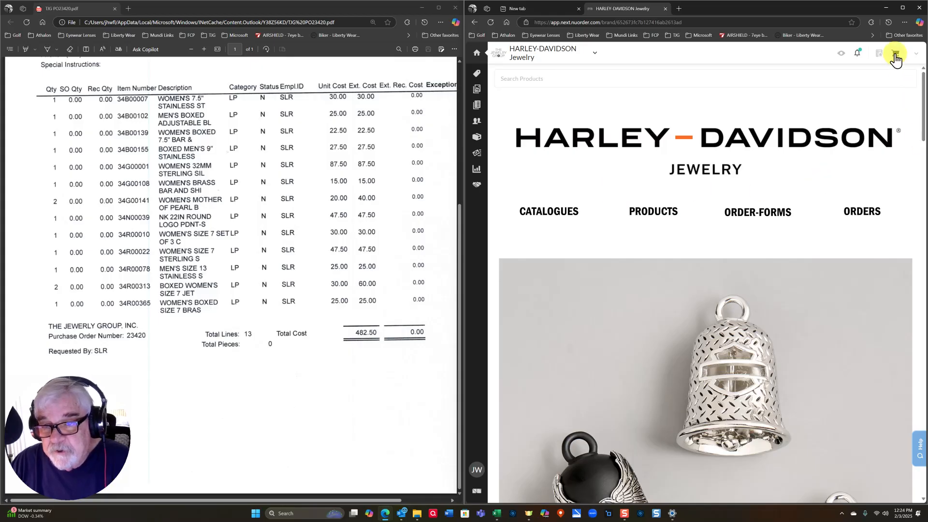
# - Set the working order's company to 0767 Frazier's
pyautogui.click(896, 57)
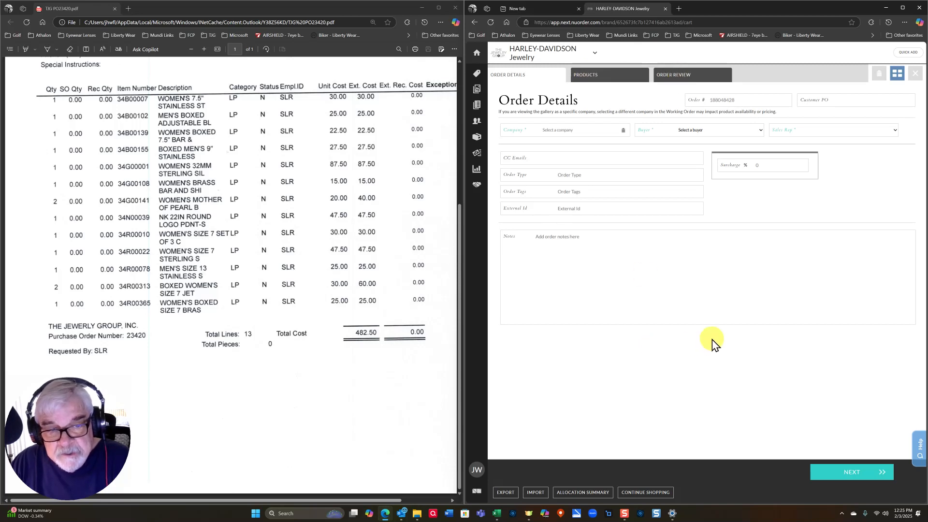
pyautogui.click(558, 132)
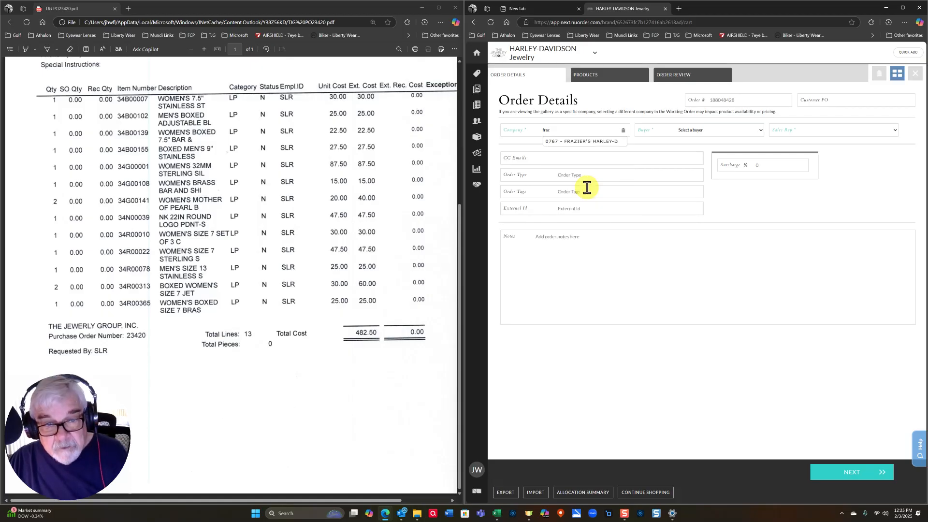
pyautogui.click(581, 142)
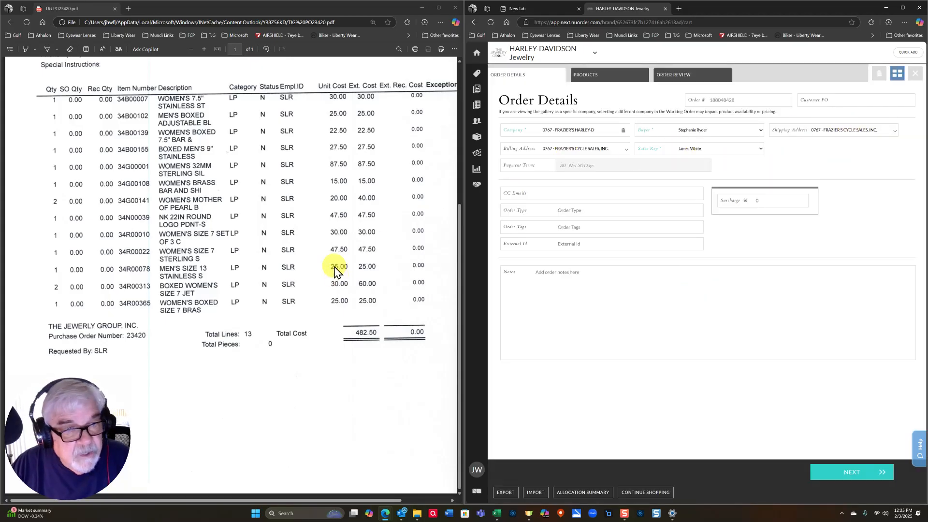
# - Enter customer PO 2342 and continue to the order's Products step
pyautogui.scroll(5, 336, 263)
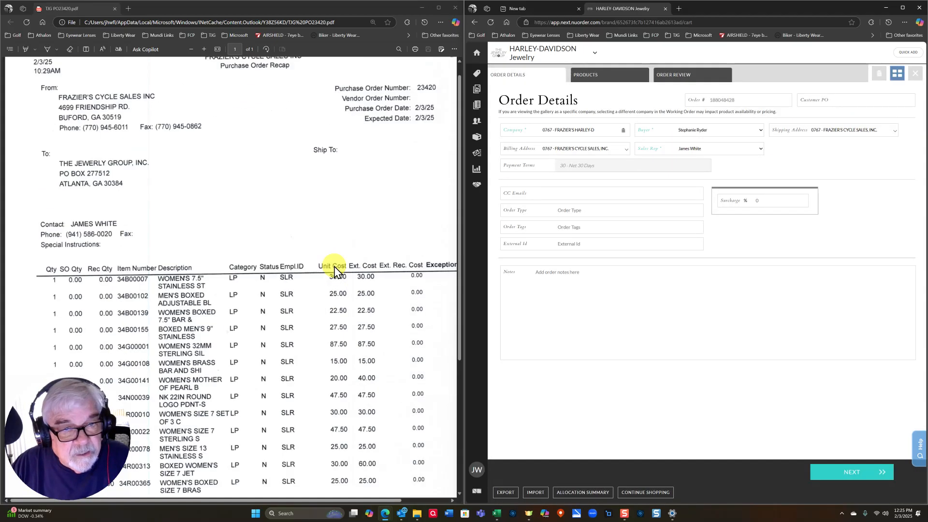
pyautogui.click(829, 99)
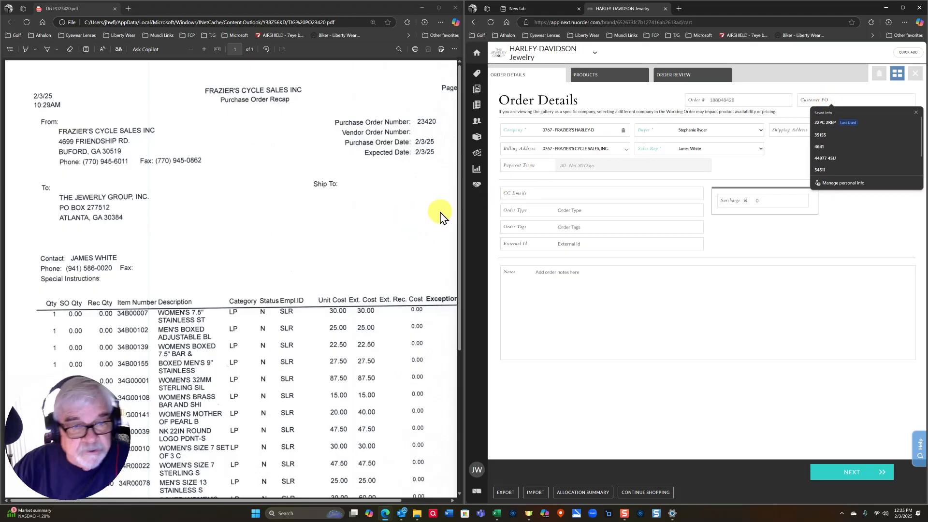
pyautogui.write('23')
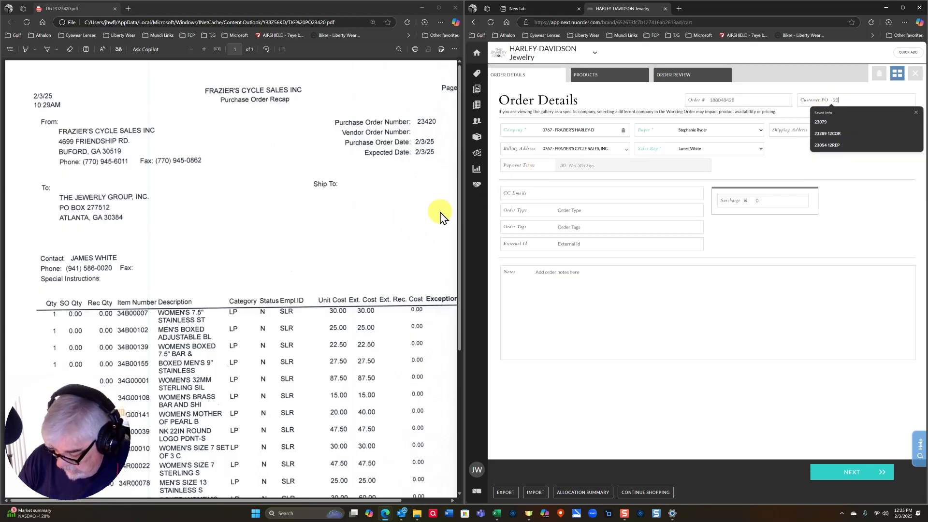
pyautogui.write('420')
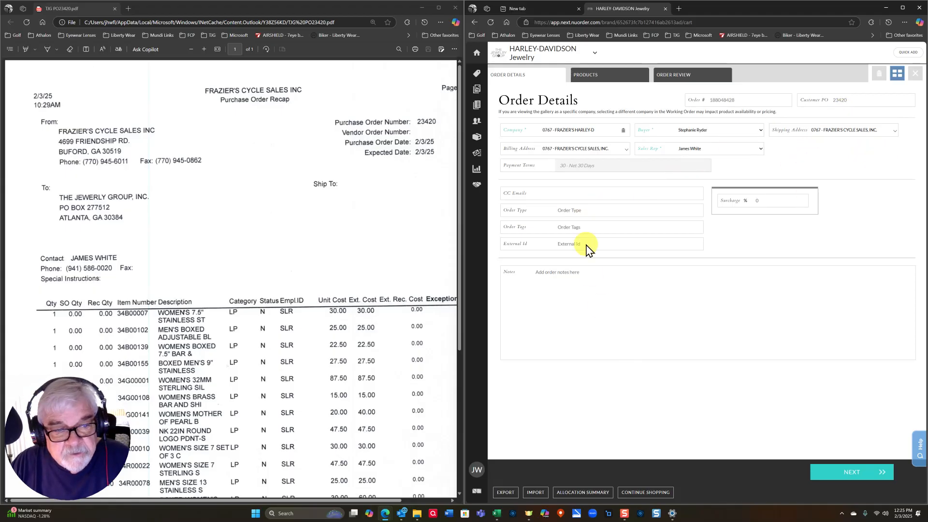
pyautogui.click(600, 77)
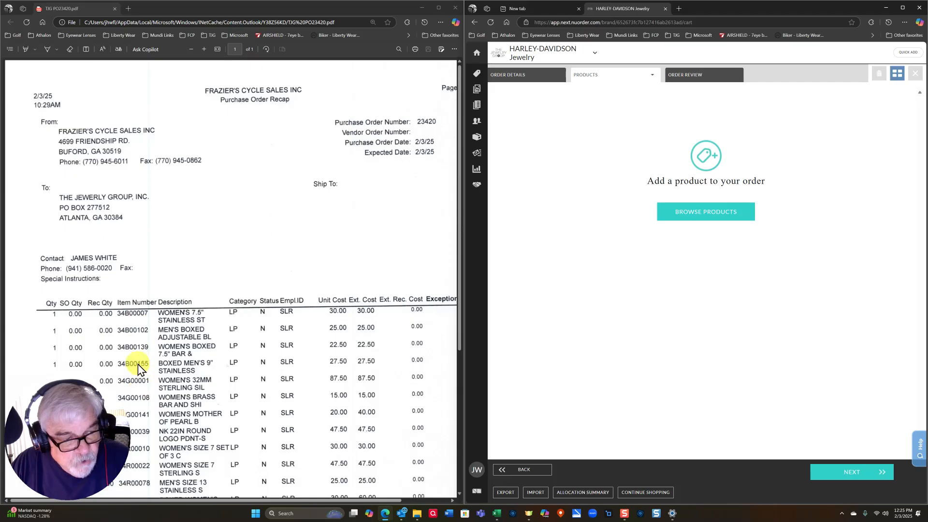
# - Filter the Browse Products catalogue to the bracelet category
pyautogui.scroll(-4, 307, 216)
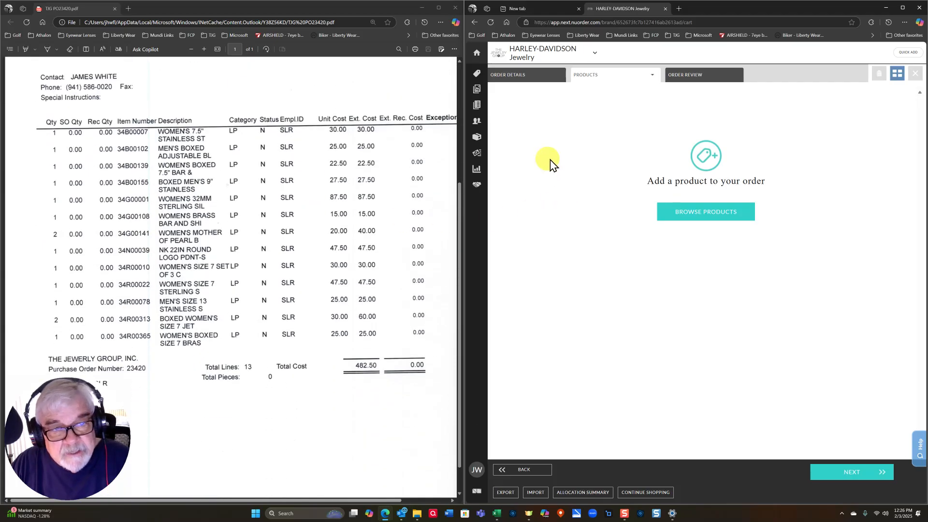
pyautogui.moveTo(478, 73)
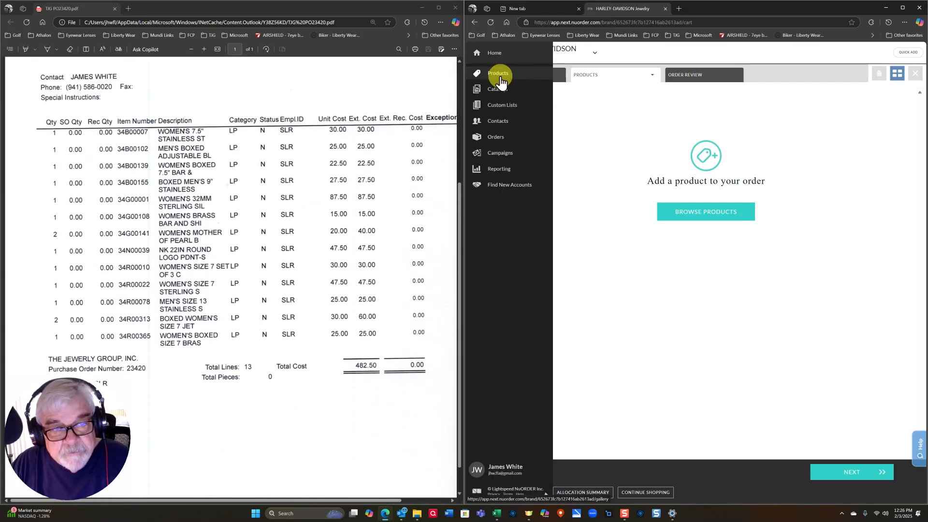
pyautogui.click(499, 74)
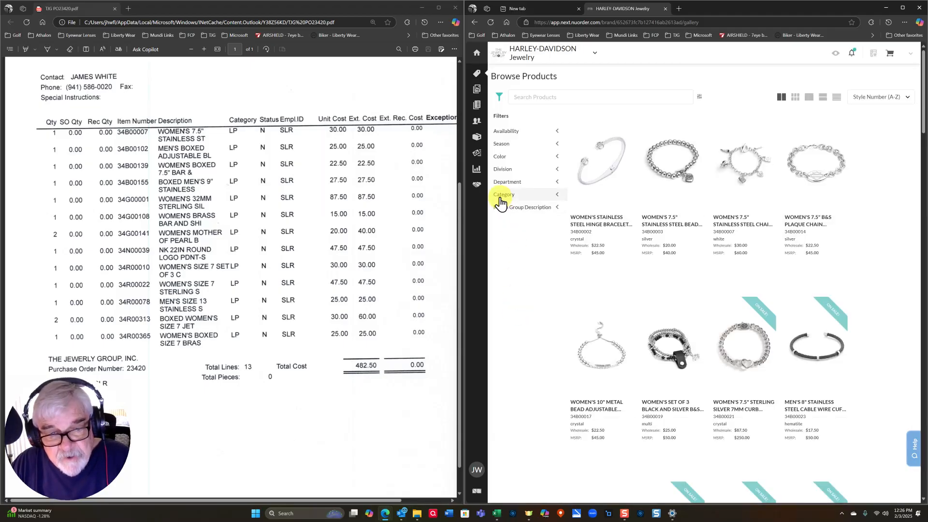
pyautogui.click(556, 196)
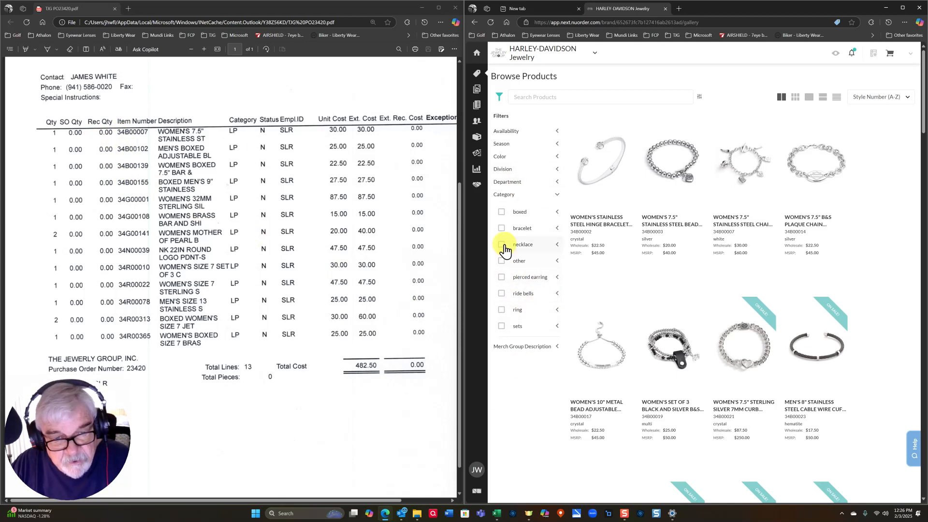
pyautogui.click(502, 230)
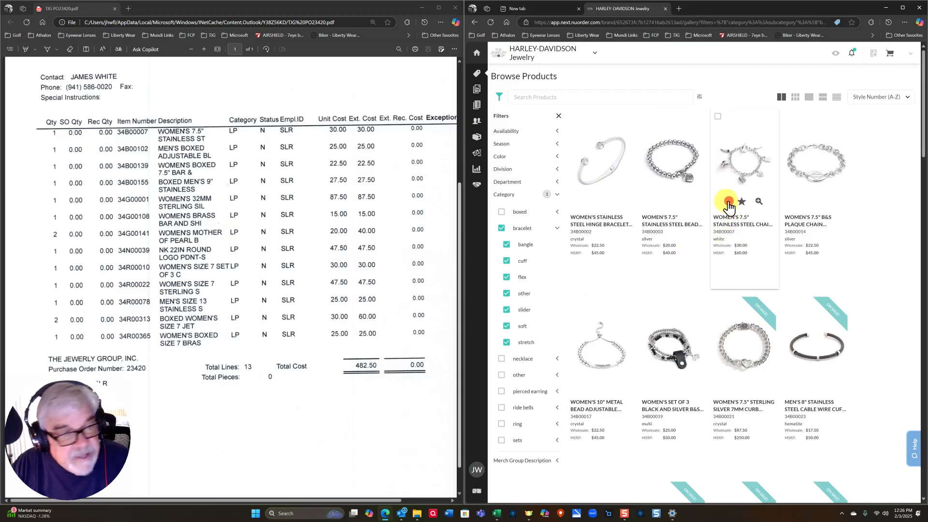
# - Add bracelets 34B00007, 34B00139 and 34B00155 to the cart
pyautogui.click(728, 202)
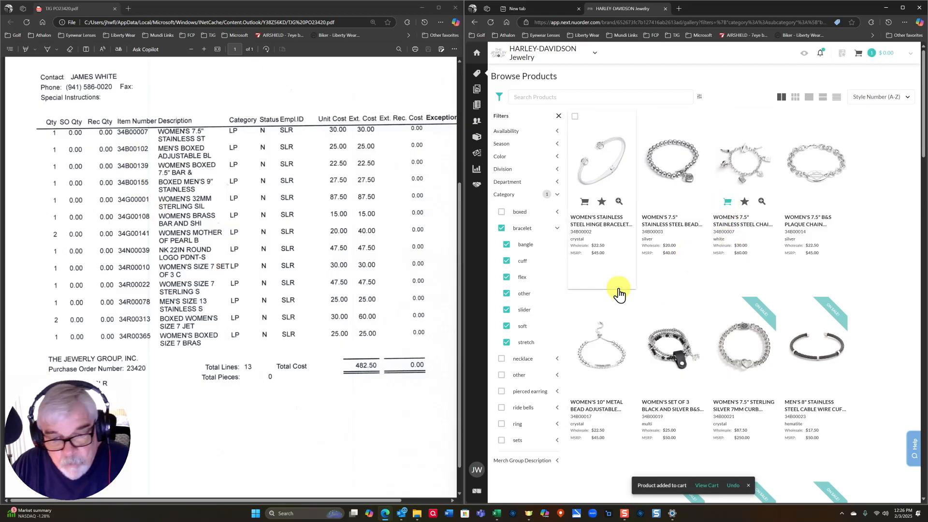
pyautogui.scroll(-10, 618, 292)
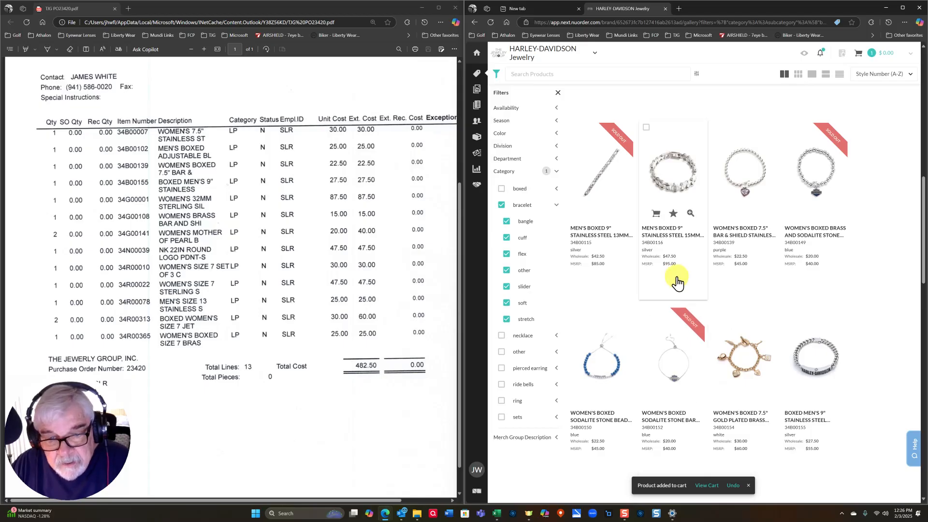
pyautogui.scroll(3, 677, 283)
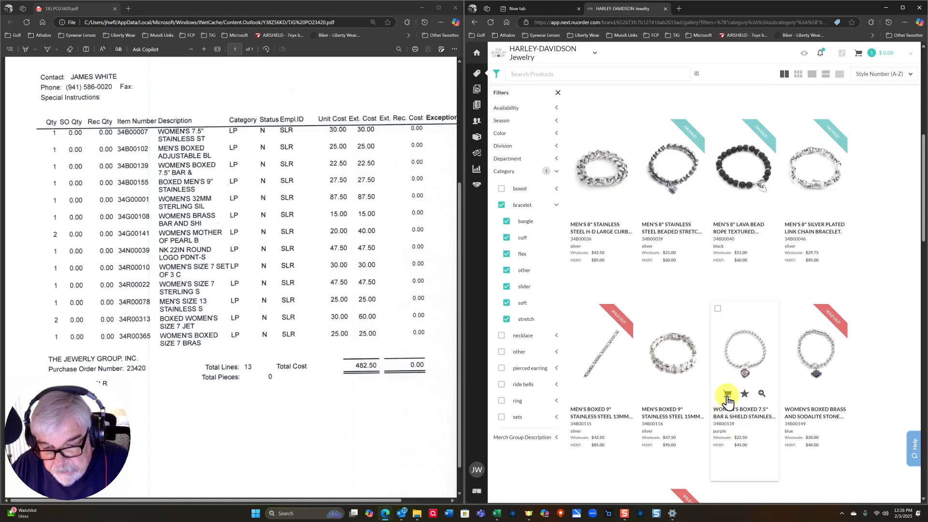
pyautogui.click(727, 397)
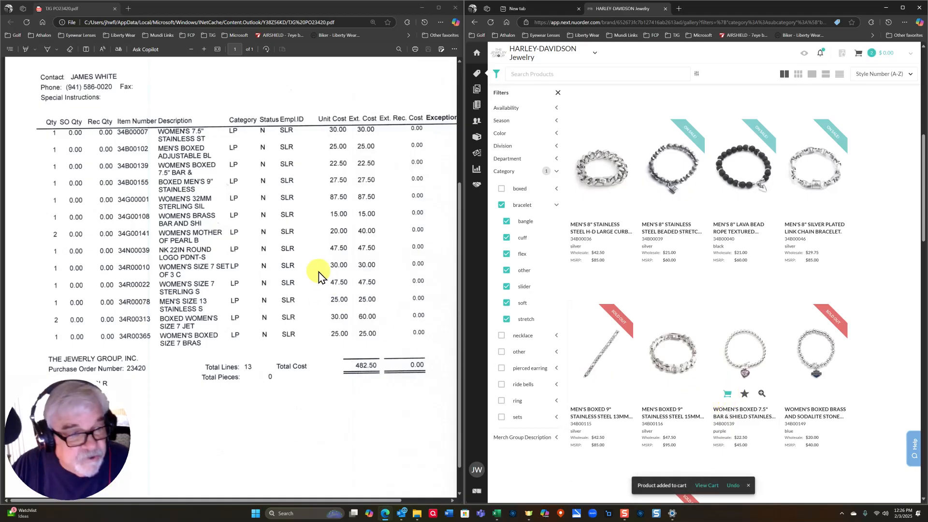
pyautogui.scroll(-1, 315, 269)
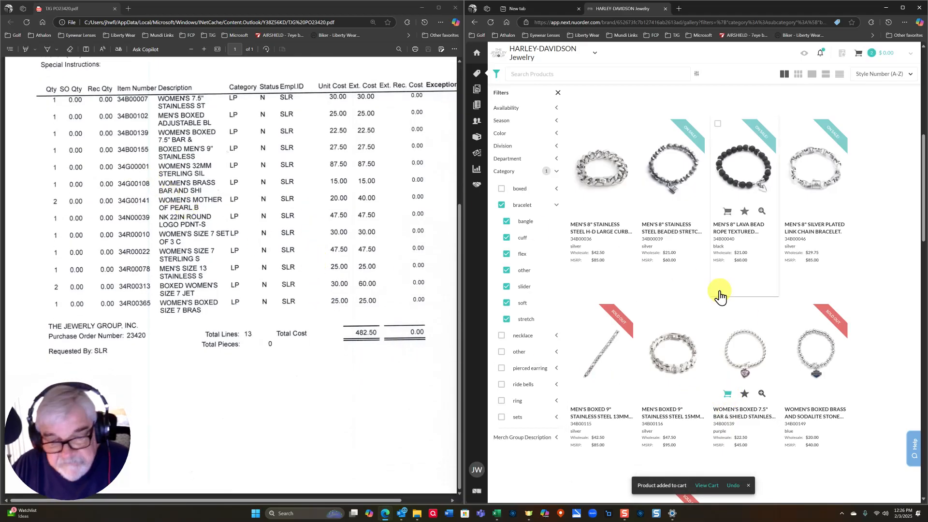
pyautogui.scroll(-5, 722, 388)
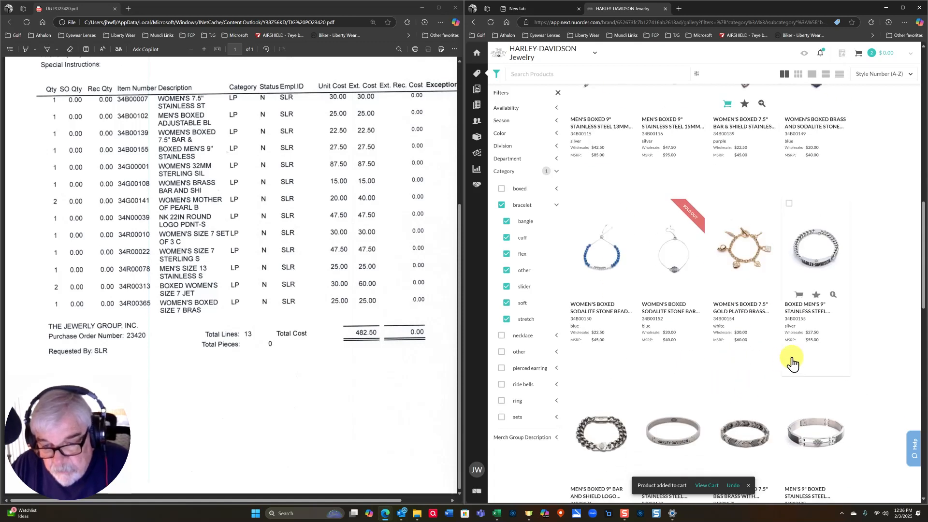
pyautogui.click(799, 289)
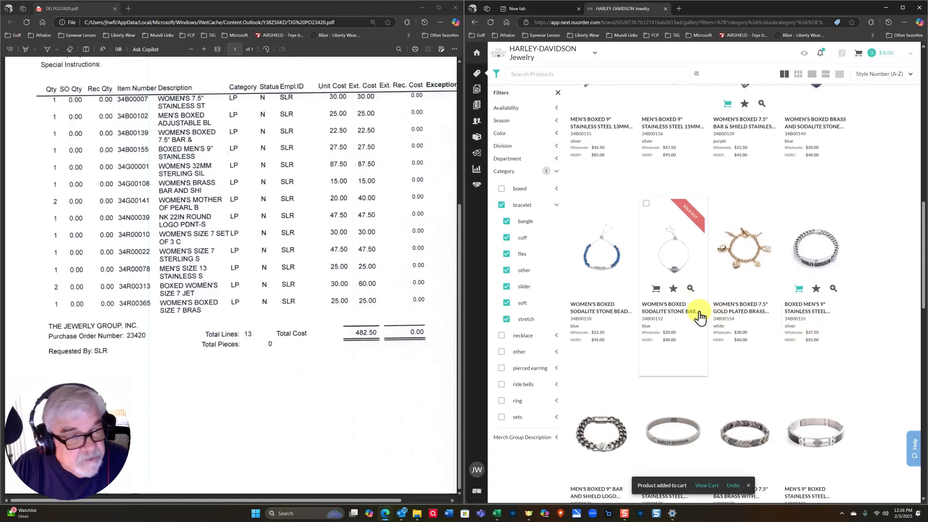
# - Clear the bracelet category filter to show the full catalogue
pyautogui.scroll(4, 699, 314)
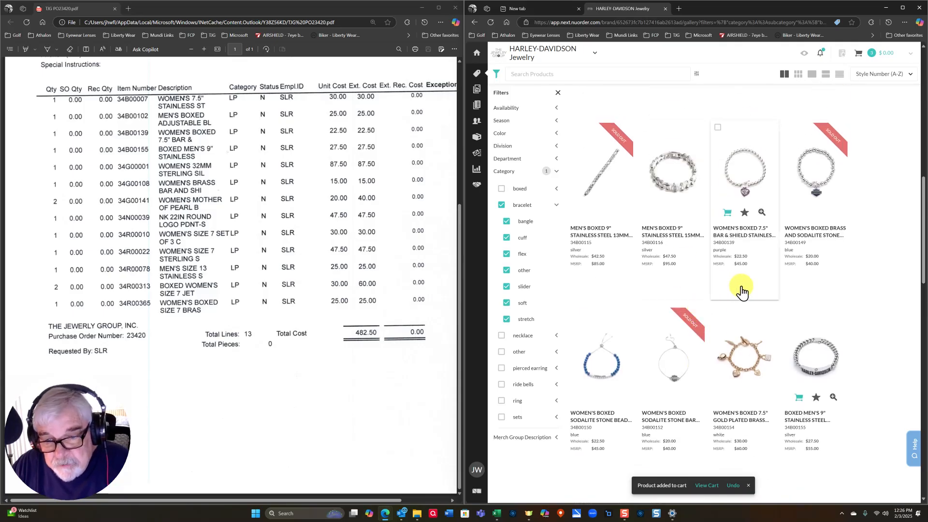
pyautogui.scroll(1, 743, 290)
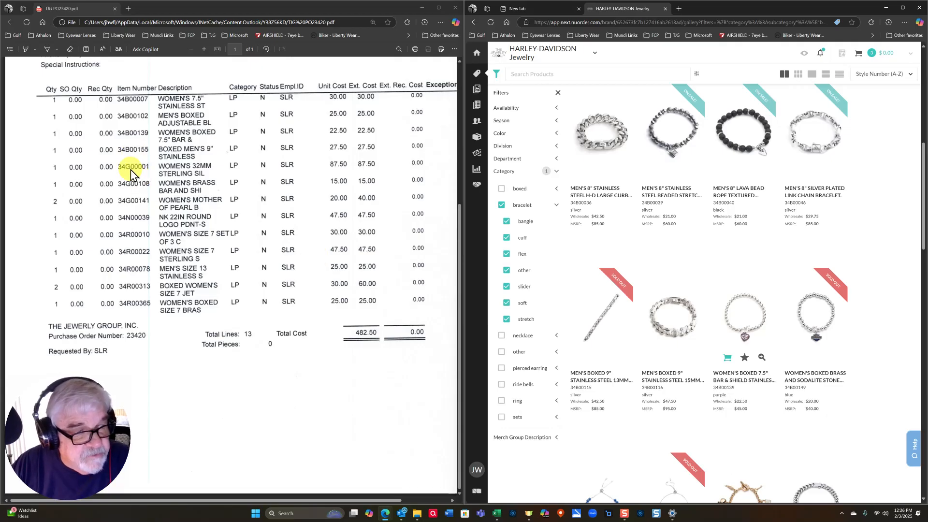
pyautogui.click(502, 208)
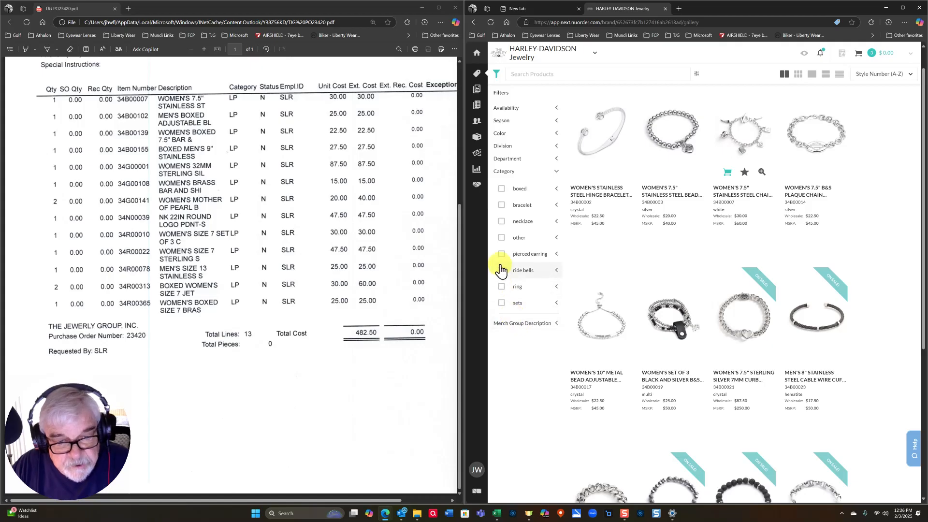
# - Filter to pierced earrings, add 34G00001 and mother-of-pearl 34G00141 to the cart, then clear the filter
pyautogui.click(501, 255)
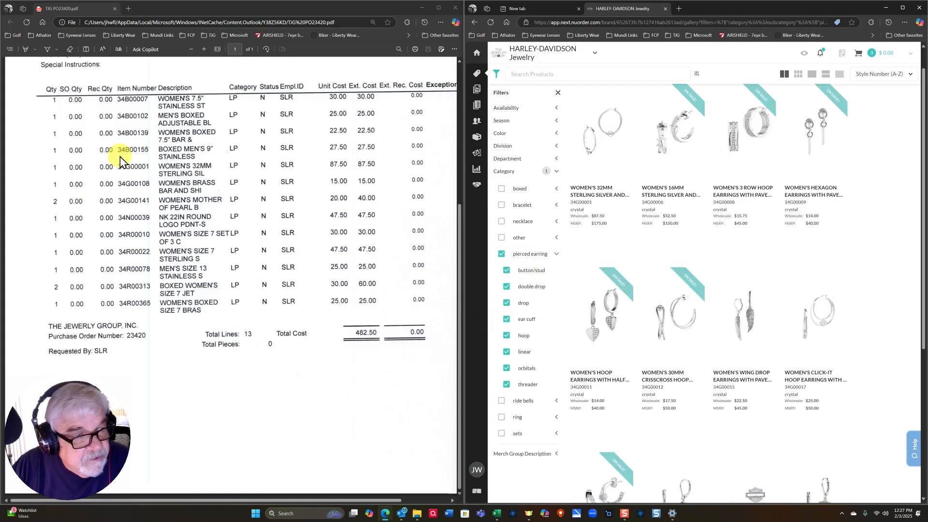
pyautogui.moveTo(584, 172)
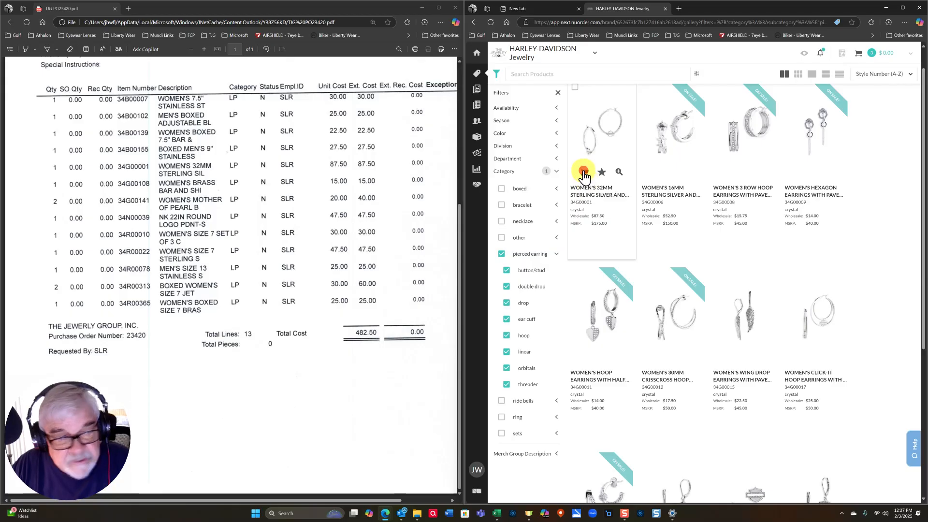
pyautogui.click(585, 173)
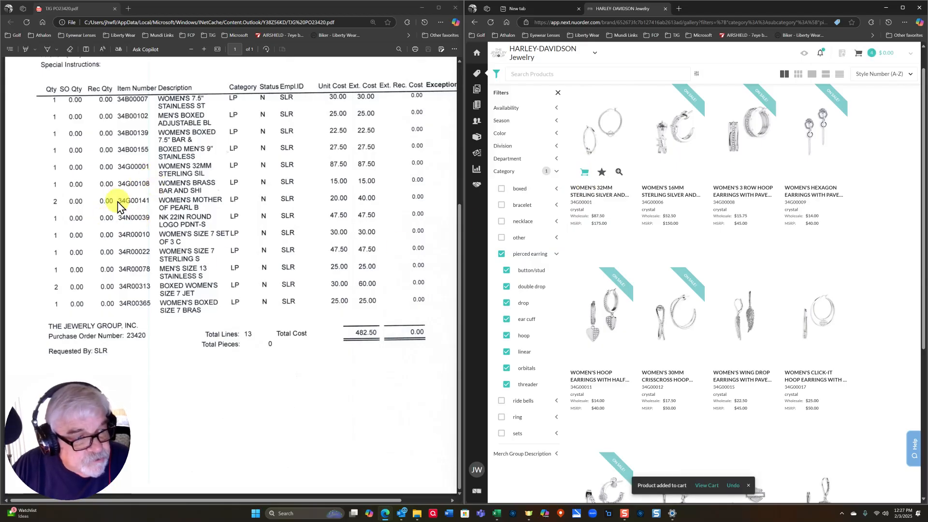
pyautogui.scroll(-10, 708, 300)
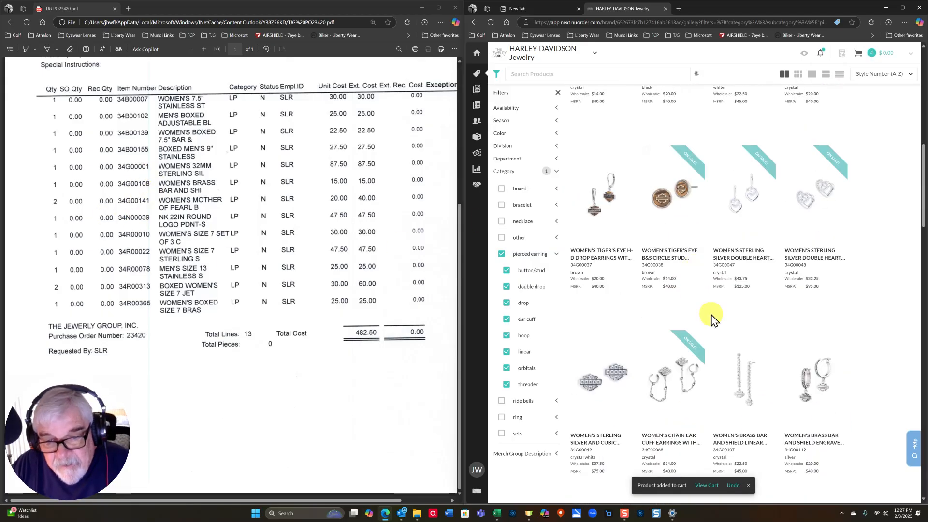
pyautogui.scroll(-5, 718, 327)
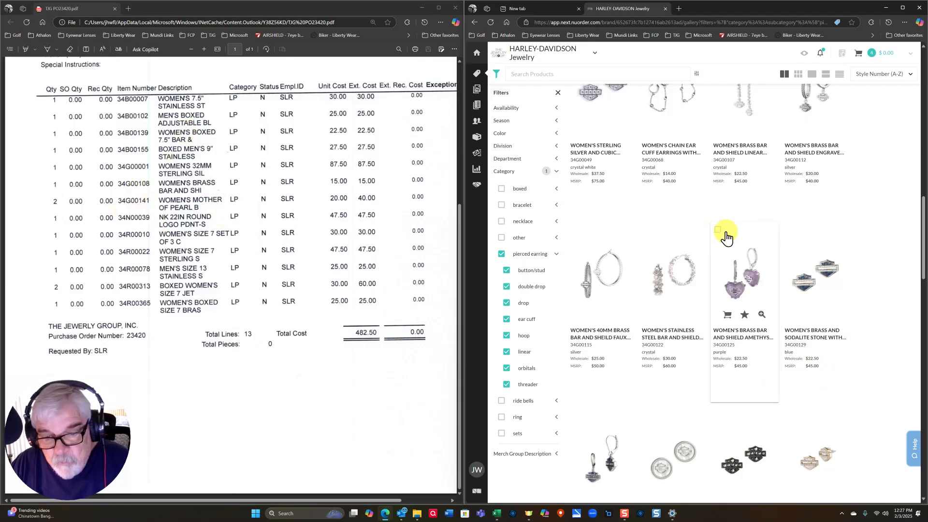
pyautogui.scroll(-5, 734, 261)
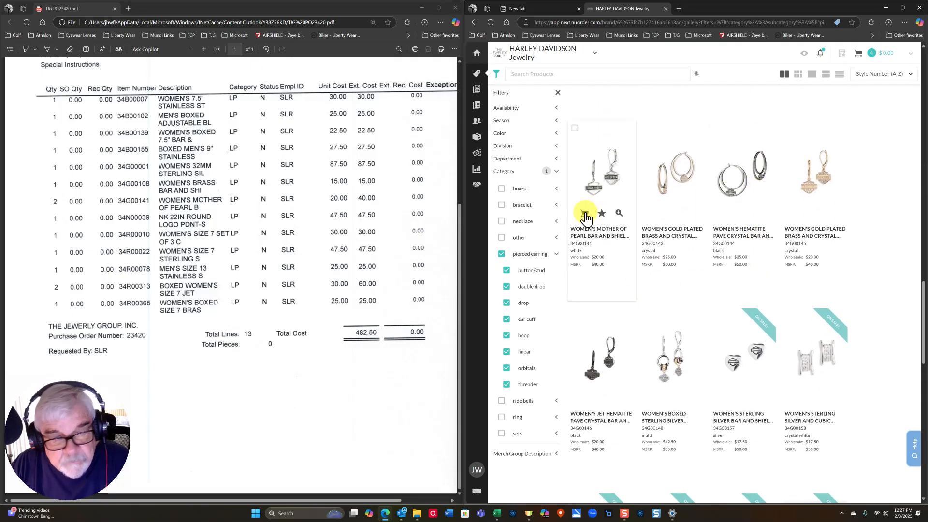
pyautogui.click(585, 214)
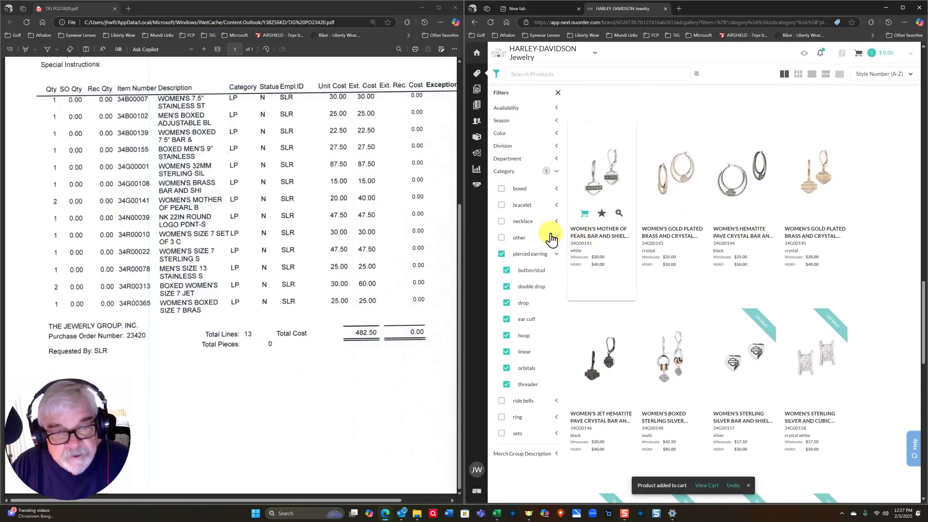
pyautogui.click(506, 383)
pyautogui.click(503, 254)
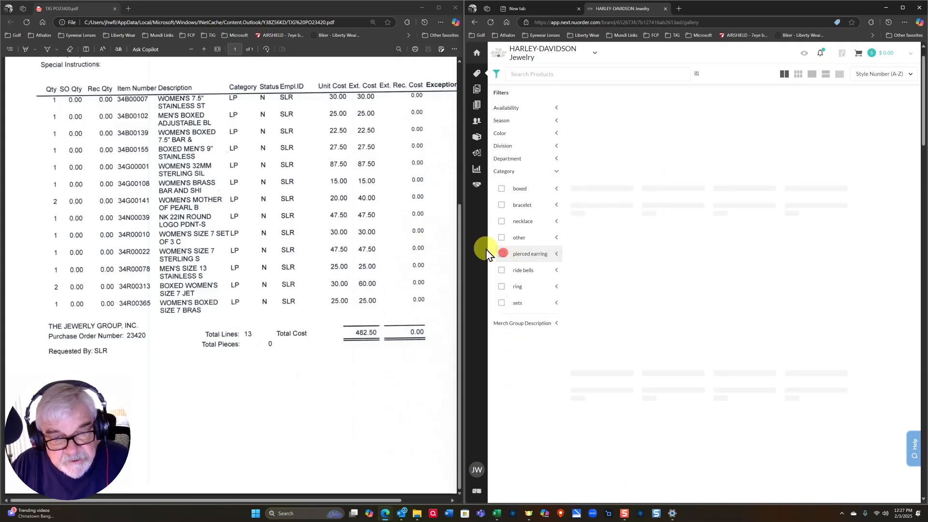
# - Browse the necklace category, then switch the Category filter from necklace to ring
pyautogui.click(503, 223)
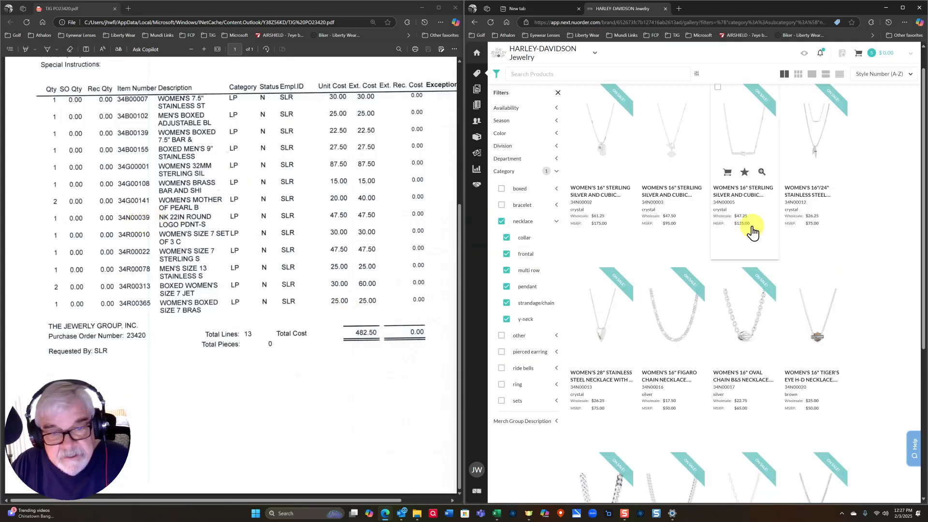
pyautogui.scroll(-5, 830, 241)
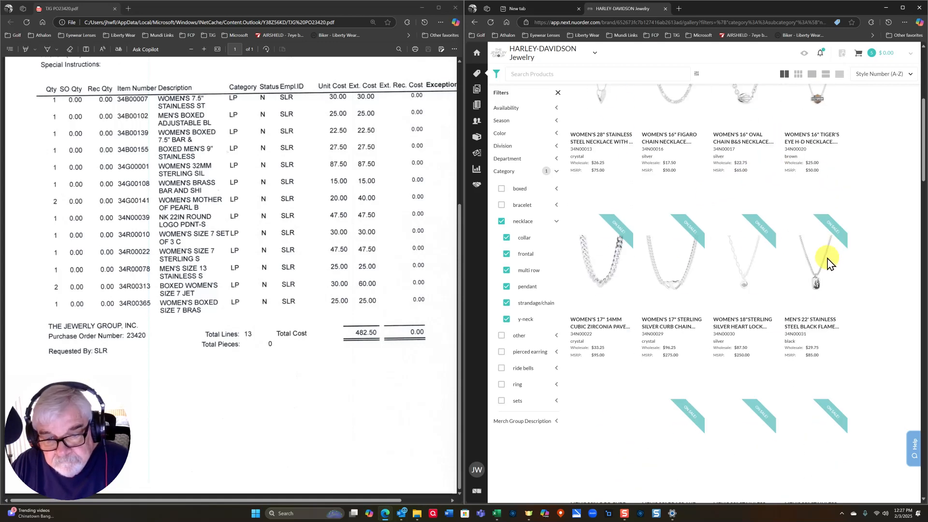
pyautogui.scroll(-2, 779, 193)
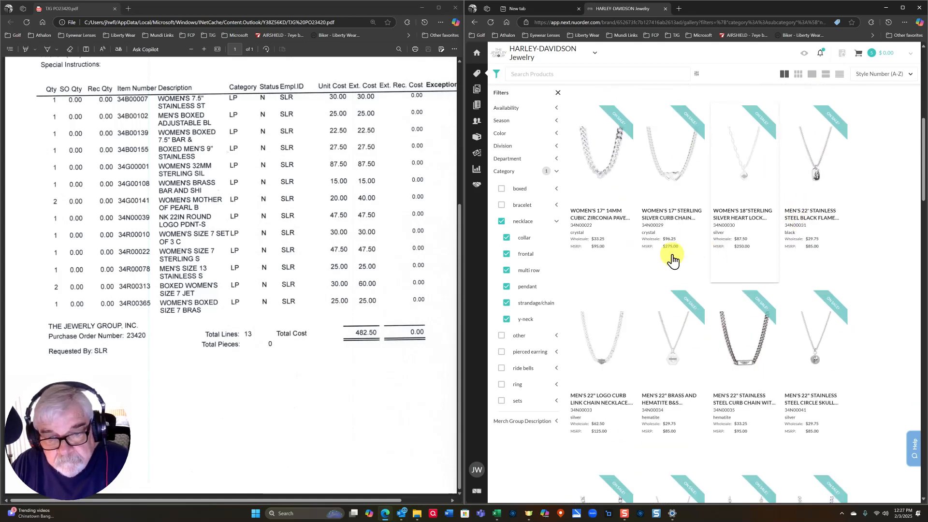
pyautogui.scroll(-2, 797, 251)
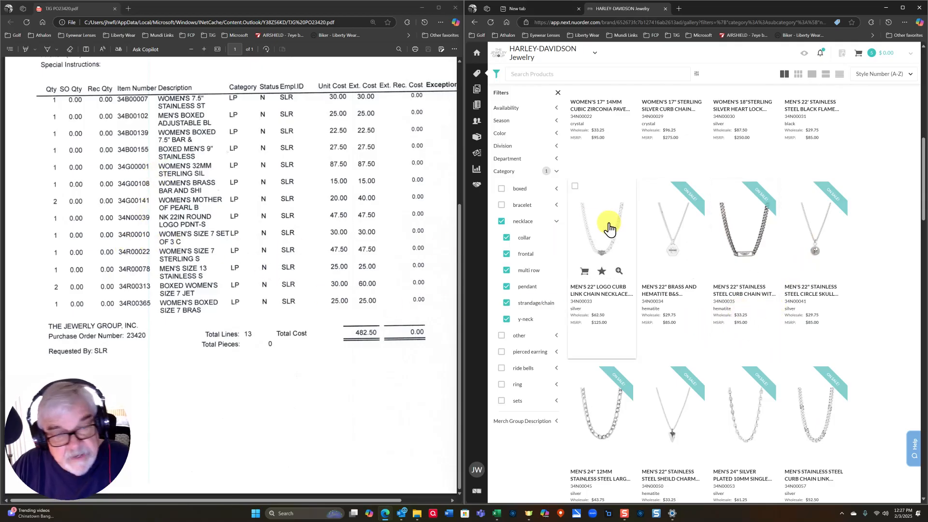
pyautogui.click(501, 222)
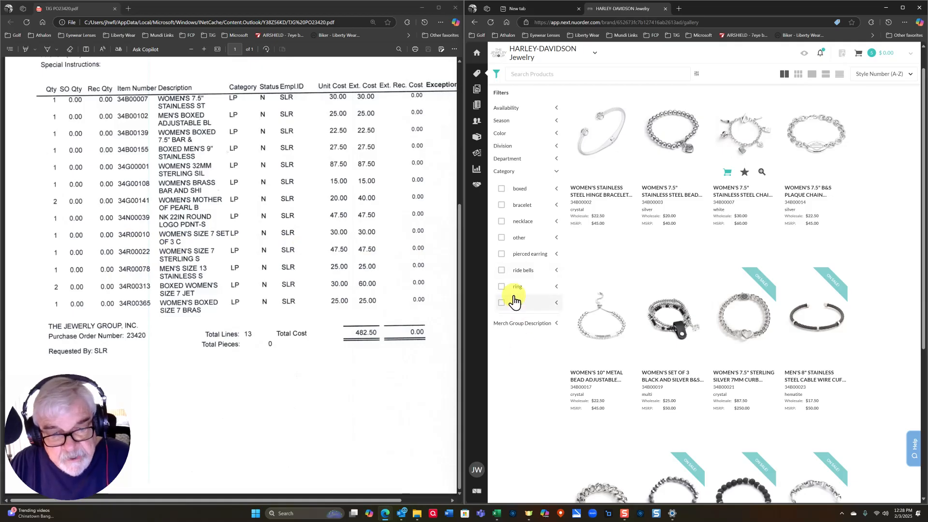
pyautogui.click(502, 286)
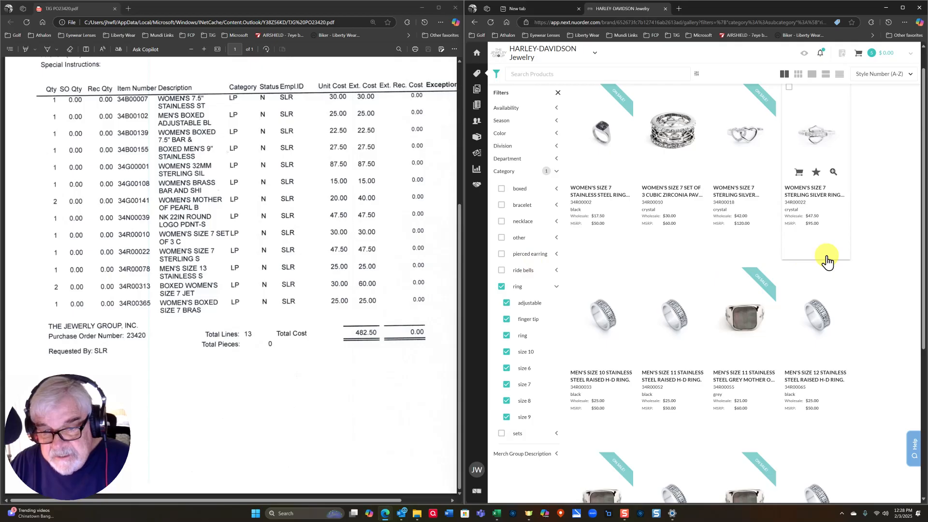
# - Add ring 34R00010 and men's size 13 ring 34R00078 to the cart
pyautogui.click(658, 173)
pyautogui.scroll(-8, 773, 286)
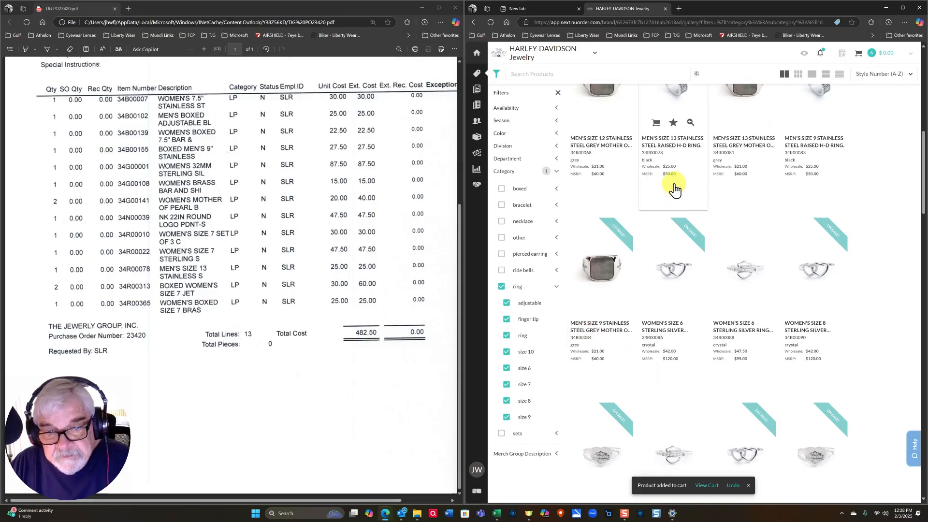
pyautogui.click(656, 123)
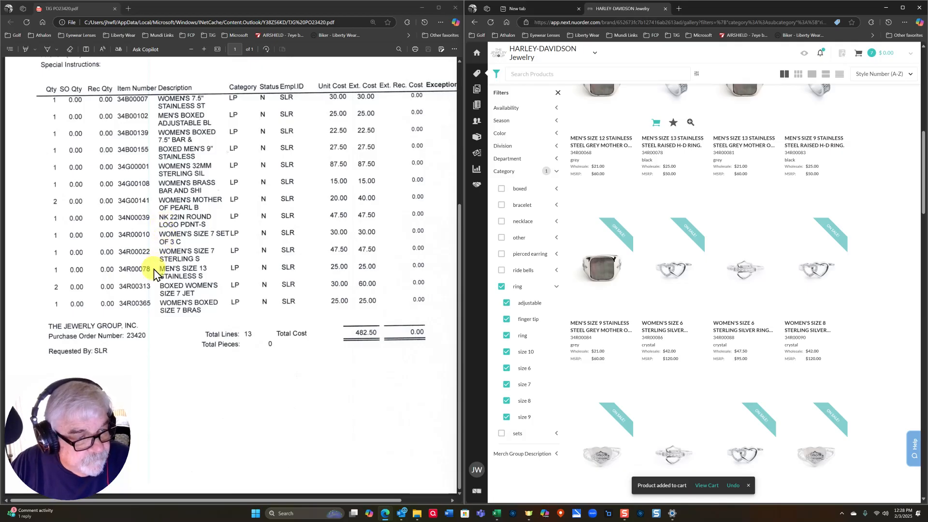
# - Add women's size 7 ring 34R00022 and boxed women's size 7 ring 34R00313 to the cart
pyautogui.scroll(5, 741, 271)
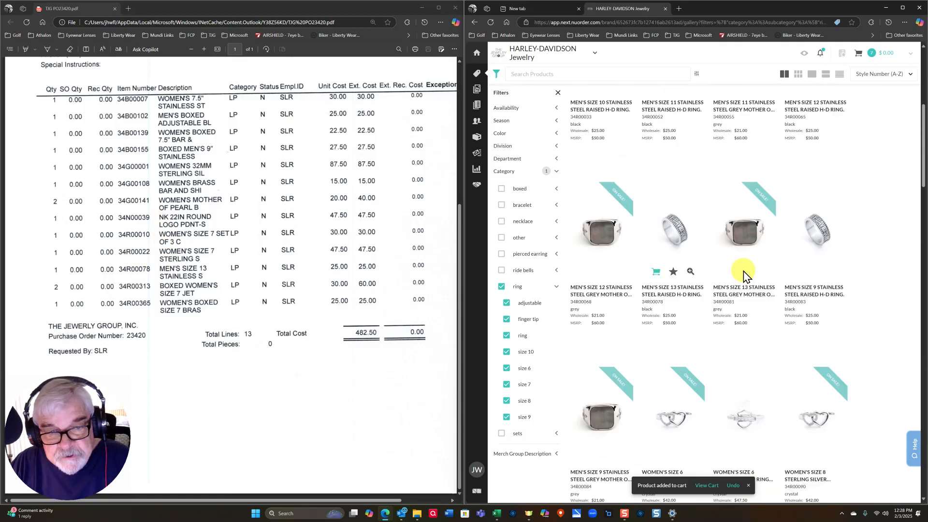
pyautogui.scroll(2, 749, 290)
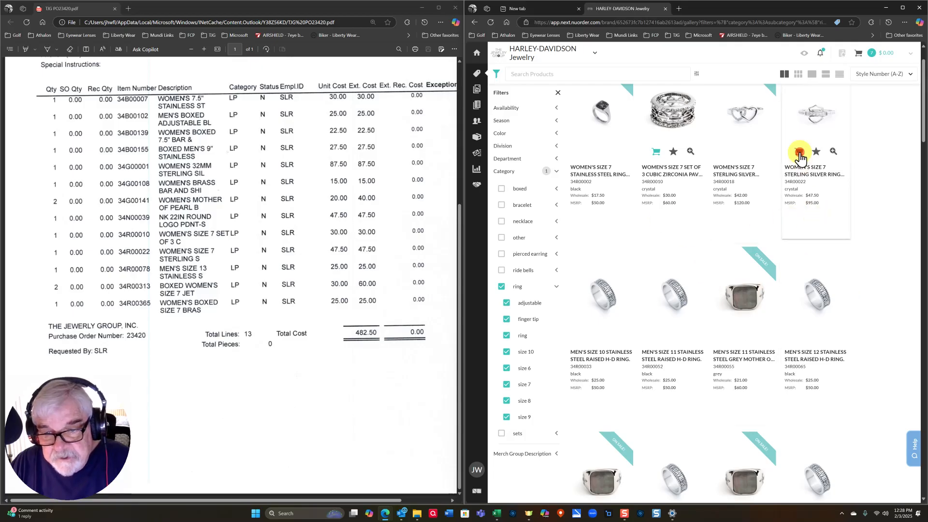
pyautogui.click(800, 152)
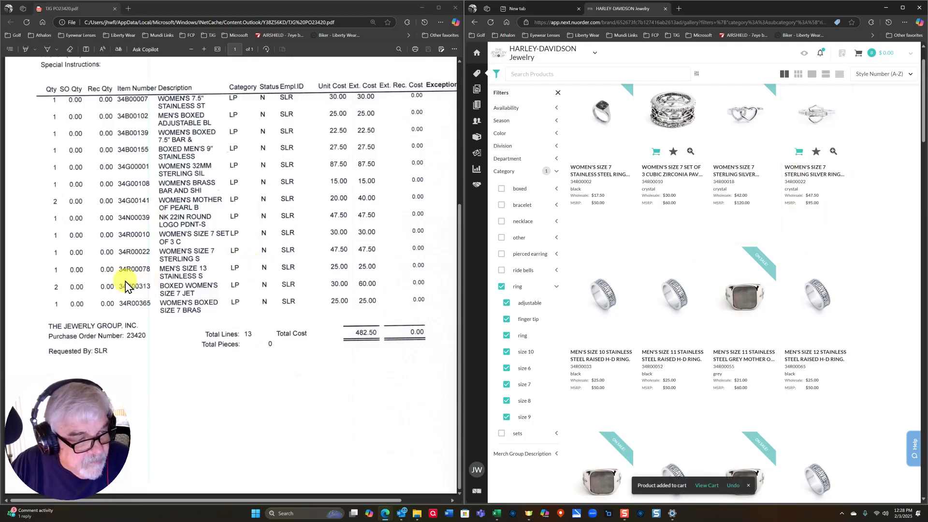
pyautogui.scroll(-10, 781, 286)
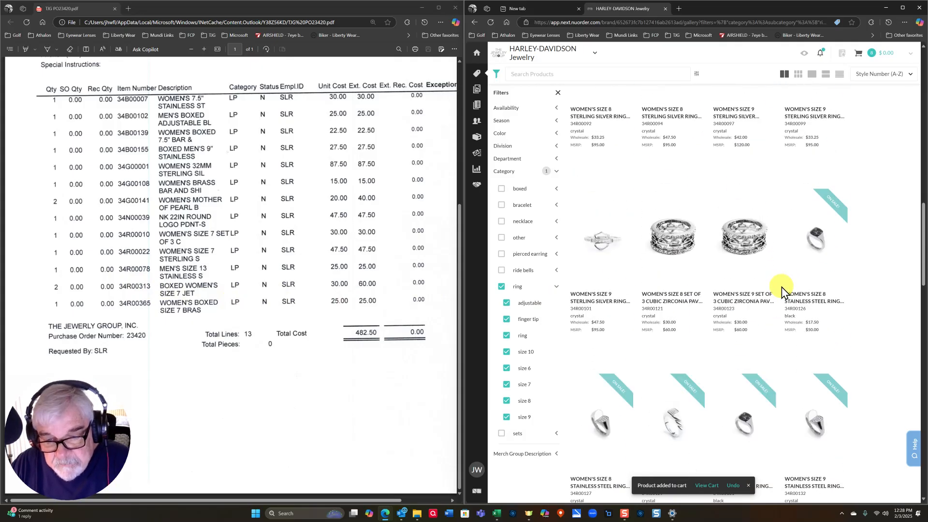
pyautogui.scroll(-12, 781, 286)
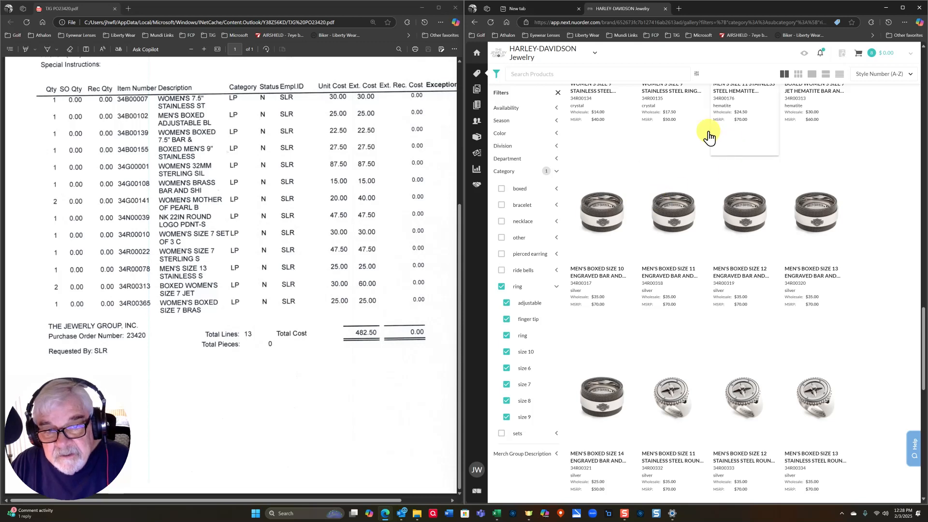
pyautogui.scroll(2, 848, 169)
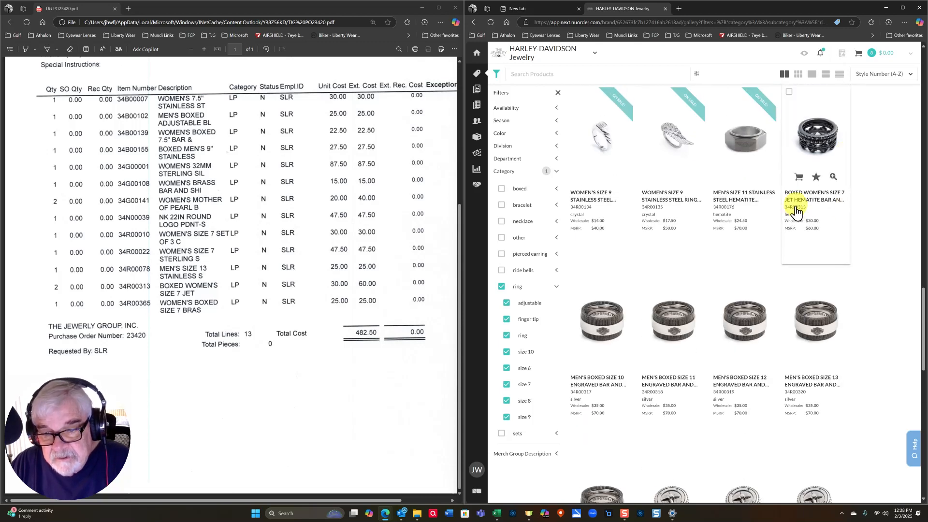
pyautogui.click(801, 178)
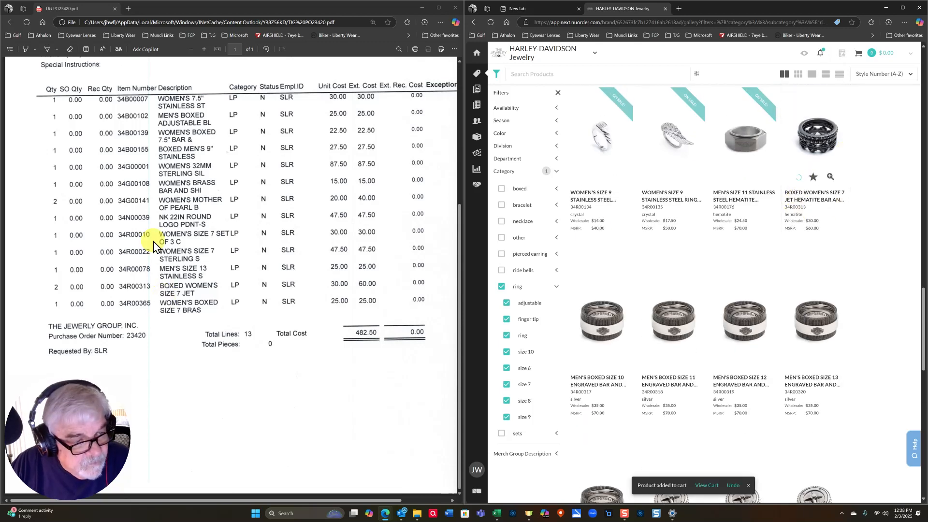
pyautogui.scroll(-4, 673, 326)
pyautogui.scroll(-5, 856, 394)
pyautogui.scroll(-4, 856, 394)
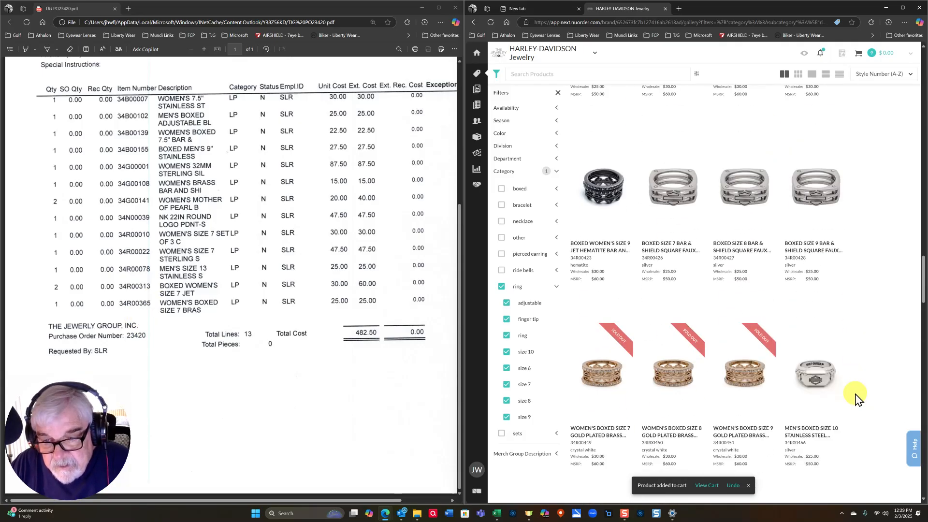
pyautogui.scroll(3, 618, 275)
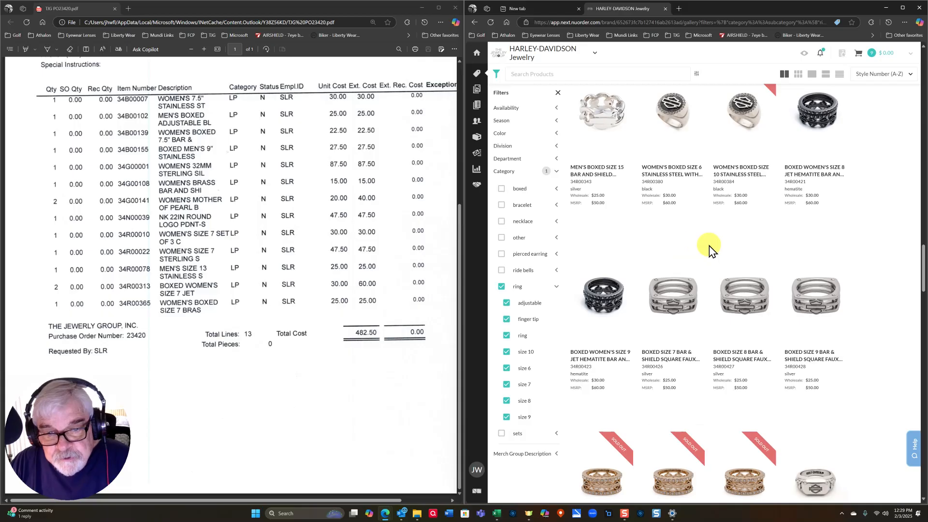
pyautogui.scroll(3, 633, 224)
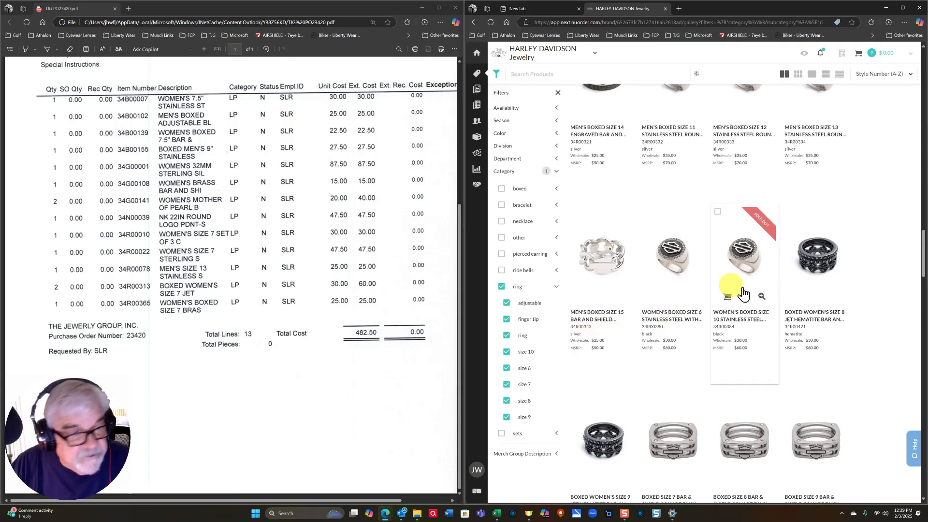
pyautogui.scroll(8, 756, 299)
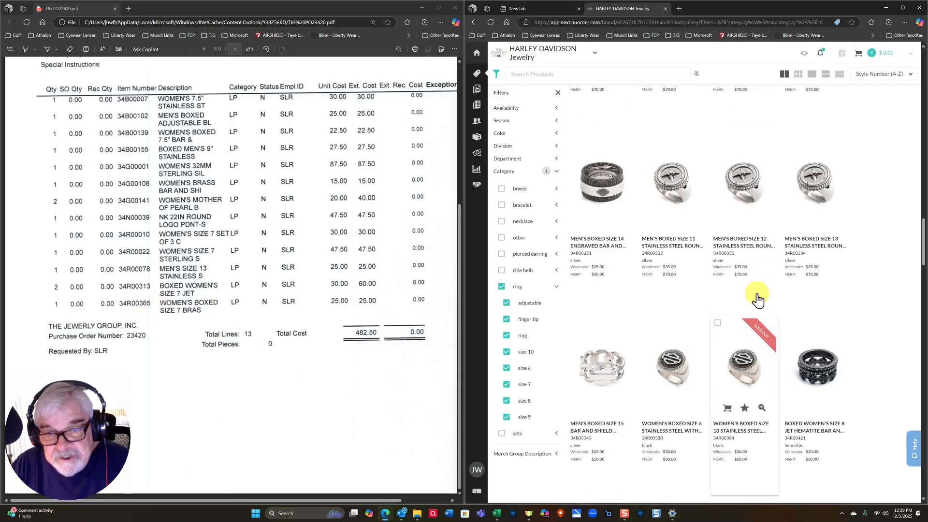
# - In the working order, set quantity 1 for the chain, bar and shield, and 34B00155 bracelets
pyautogui.click(860, 52)
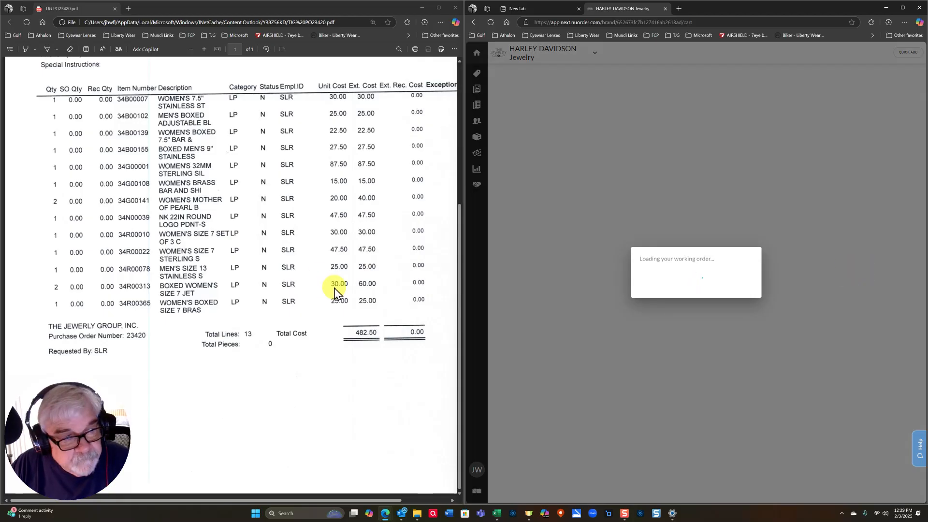
pyautogui.scroll(3, 347, 290)
pyautogui.scroll(-3, 228, 240)
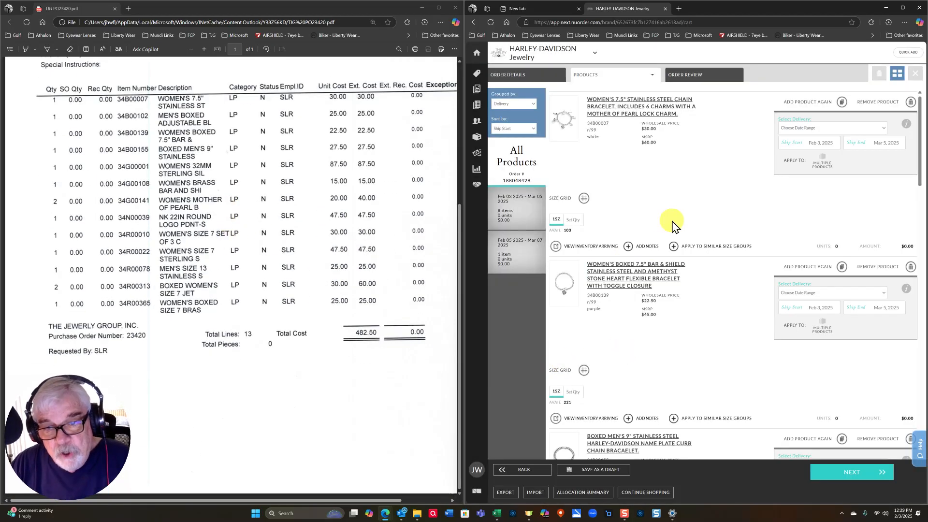
pyautogui.click(574, 219)
pyautogui.click(571, 253)
pyautogui.scroll(-2, 604, 311)
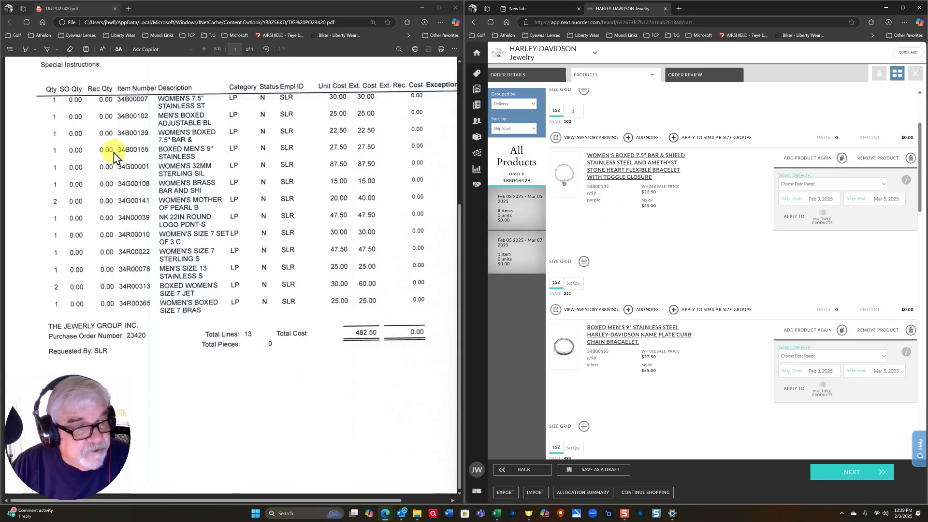
pyautogui.click(580, 286)
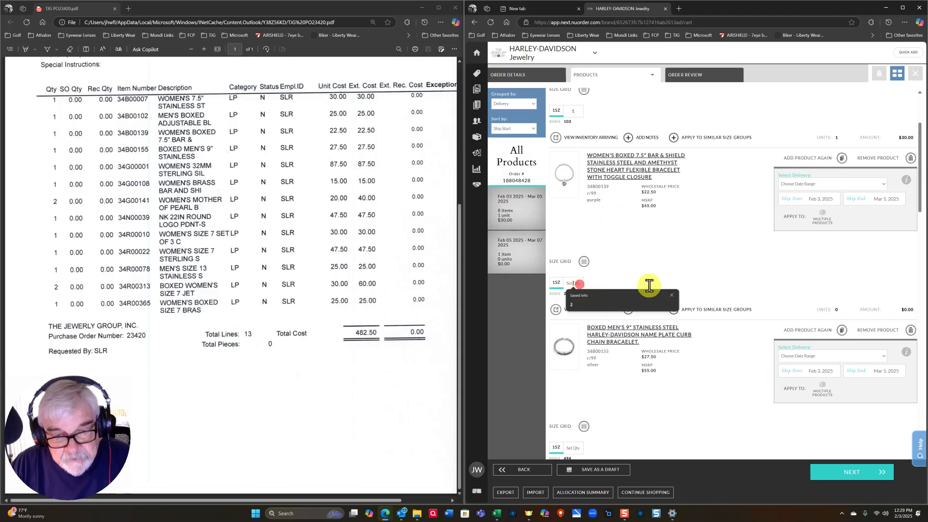
pyautogui.click(648, 293)
pyautogui.scroll(-3, 686, 302)
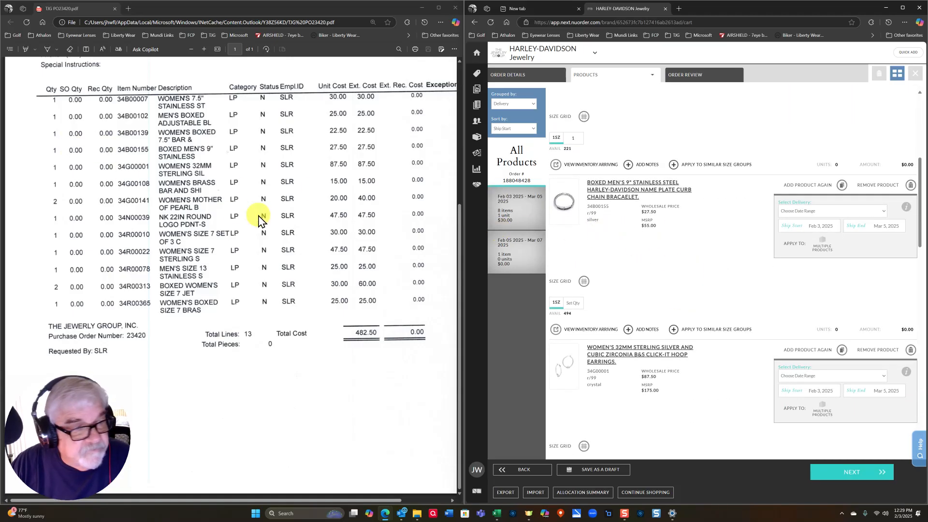
pyautogui.click(570, 303)
pyautogui.write('1')
pyautogui.click(660, 290)
pyautogui.scroll(-5, 664, 283)
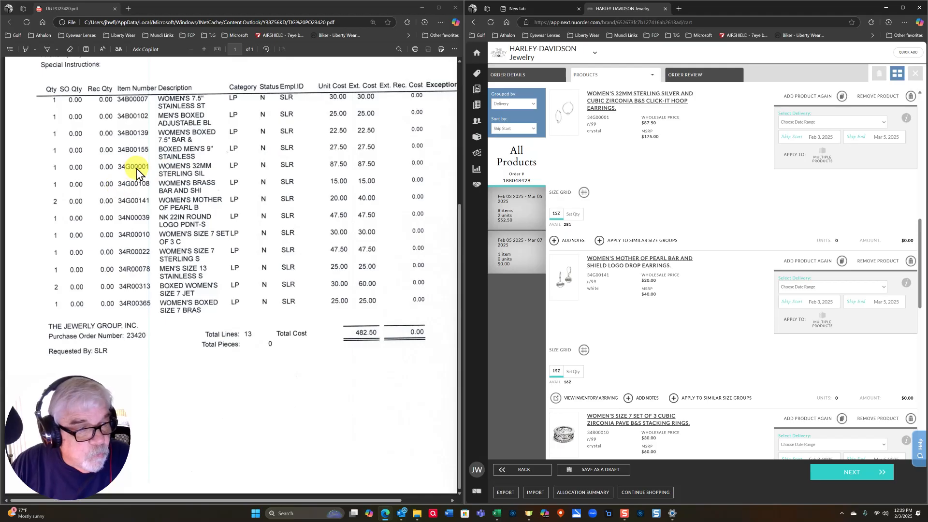
# - Set the 32MM hoop earrings to quantity 1 and the Mother of Pearl earrings to 2
pyautogui.click(569, 213)
pyautogui.write('1')
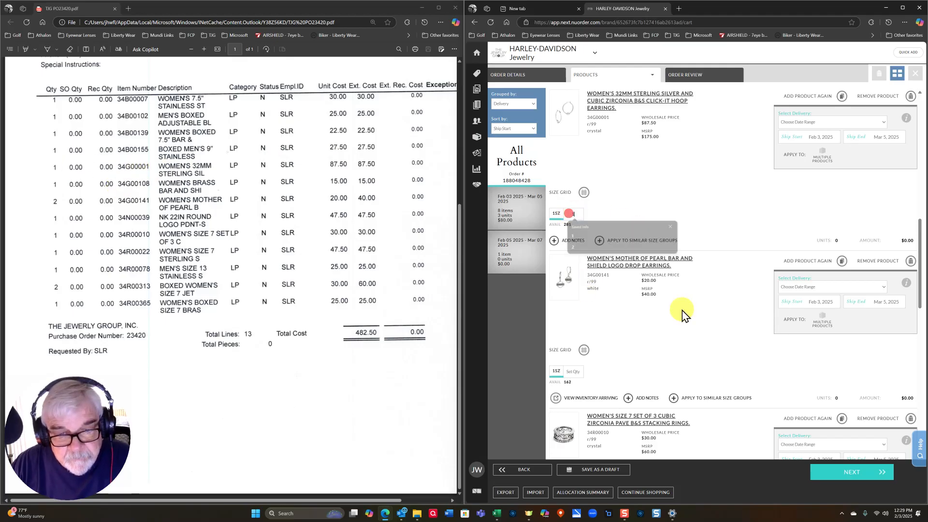
pyautogui.scroll(-2, 679, 311)
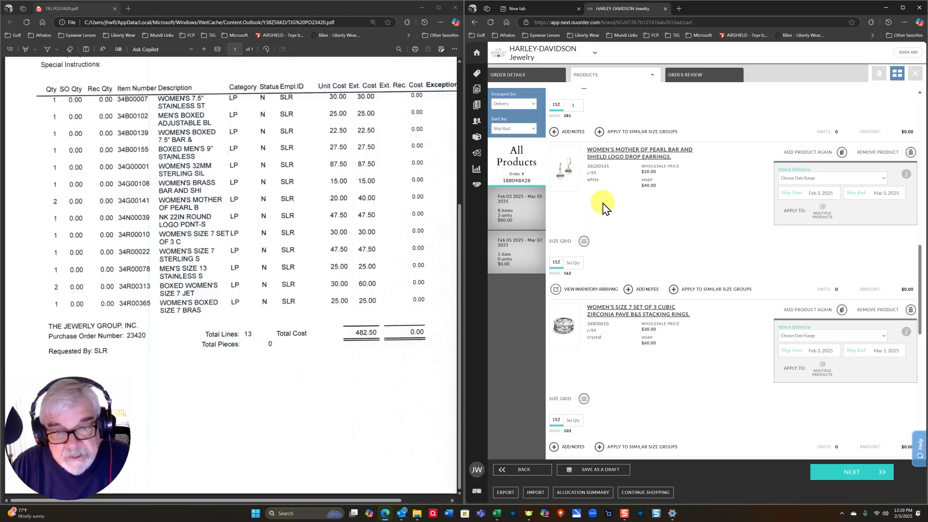
pyautogui.scroll(3, 634, 232)
pyautogui.scroll(-4, 636, 232)
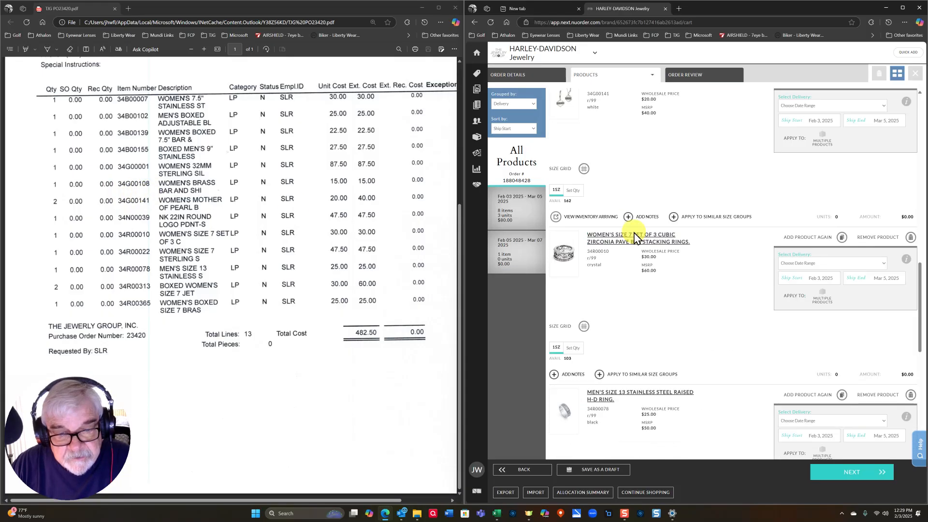
pyautogui.scroll(2, 645, 307)
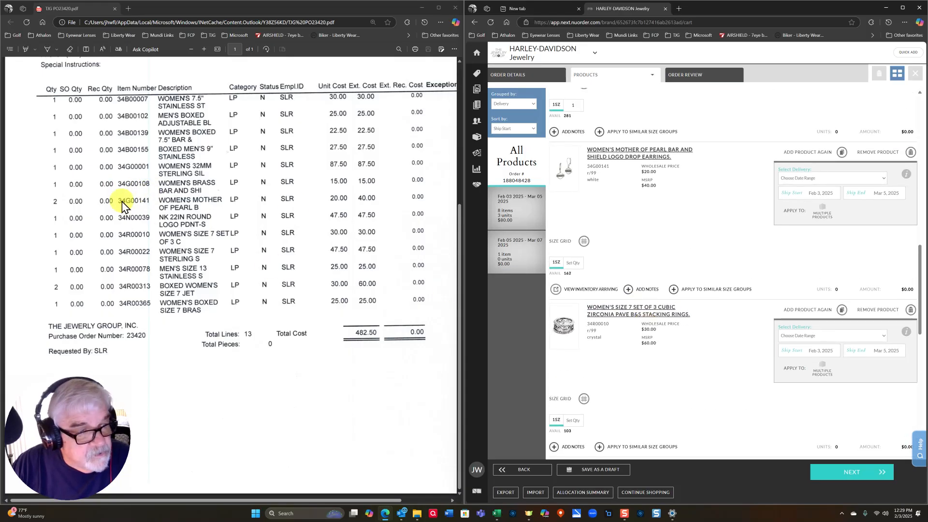
pyautogui.click(577, 261)
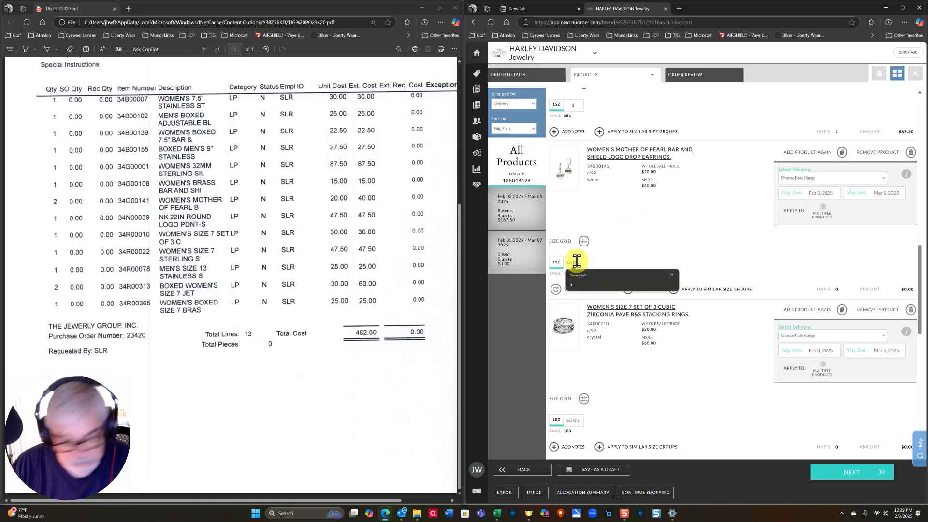
pyautogui.write('2')
# - Enter quantities for the rings (size 7 set ring 1, men's size 13 ring 1, jet set, women's size 7 sterling)
pyautogui.scroll(-3, 671, 290)
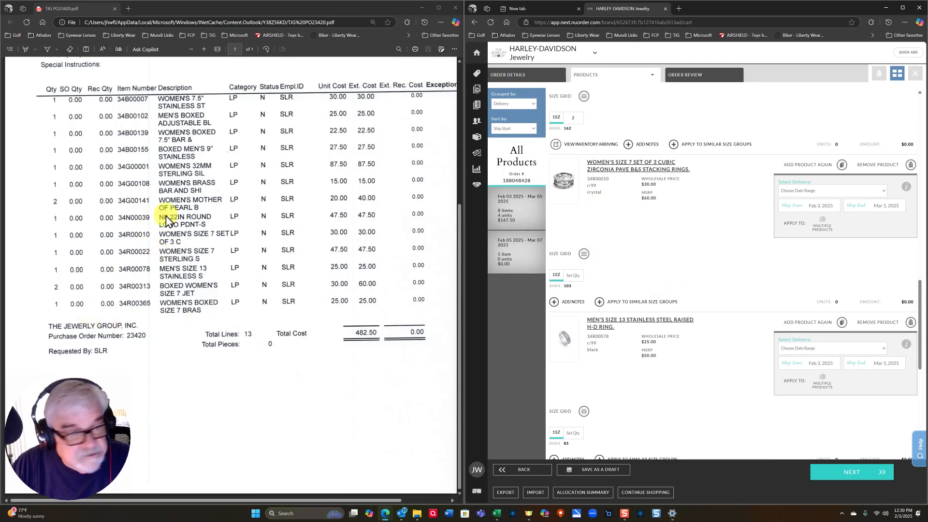
pyautogui.click(576, 279)
pyautogui.write('1')
pyautogui.scroll(-2, 696, 409)
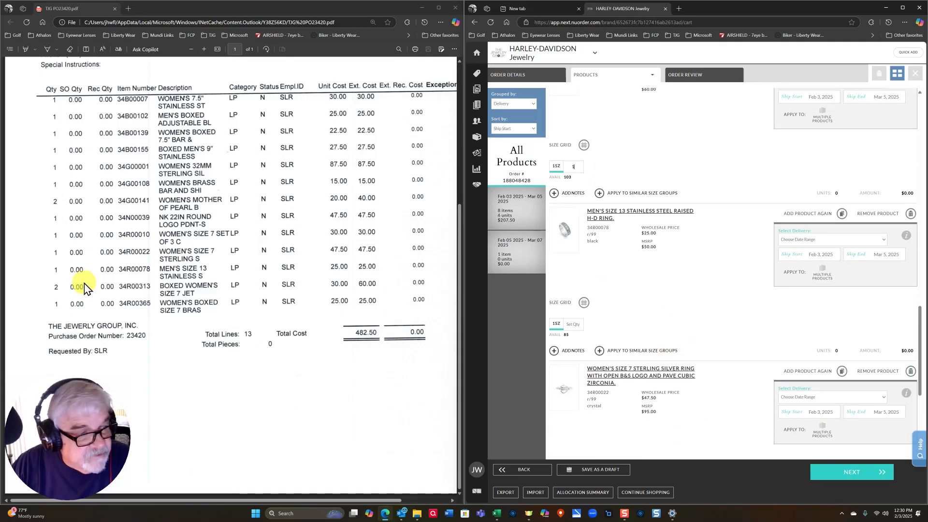
pyautogui.click(574, 325)
pyautogui.write('1')
pyautogui.scroll(-2, 645, 317)
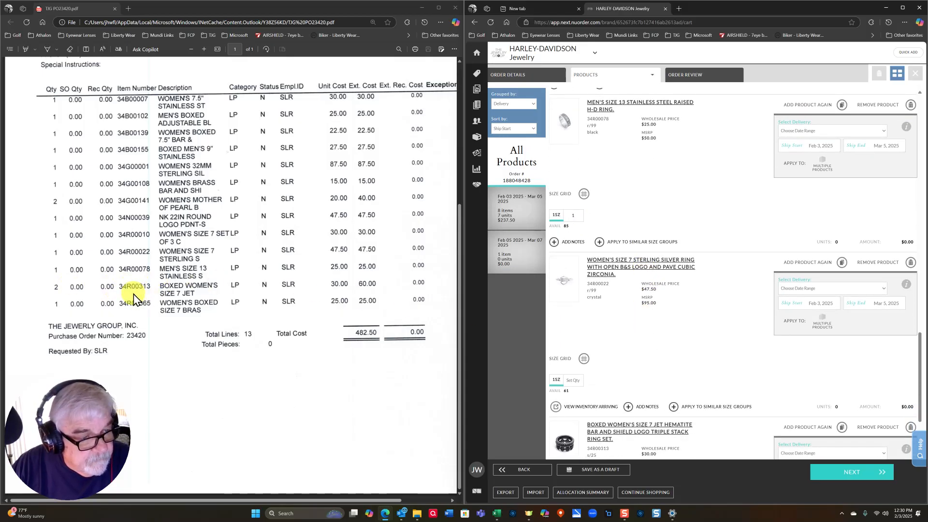
pyautogui.scroll(-2, 626, 327)
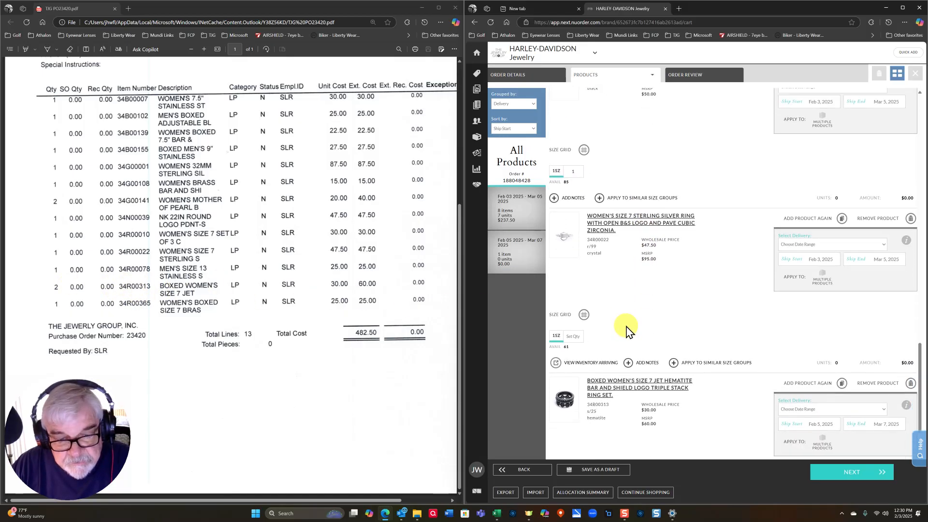
pyautogui.click(577, 424)
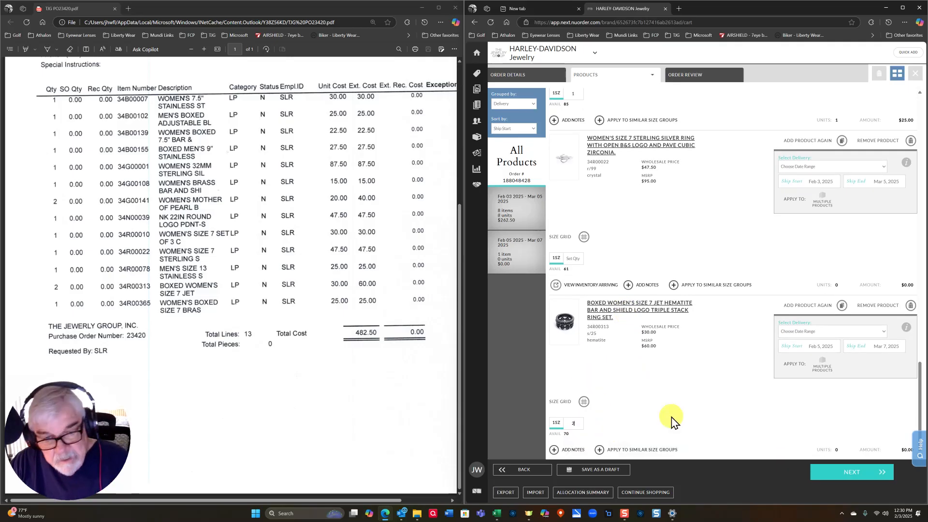
pyautogui.scroll(3, 674, 415)
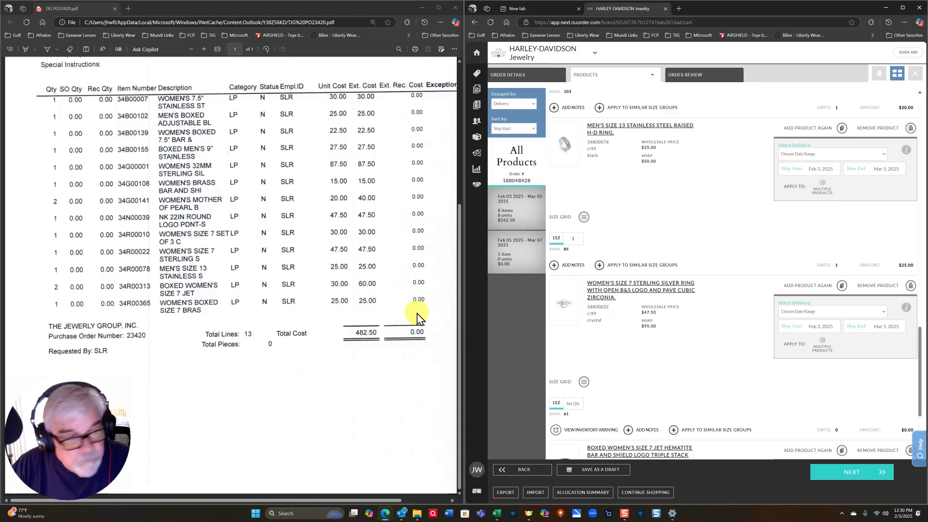
pyautogui.click(577, 404)
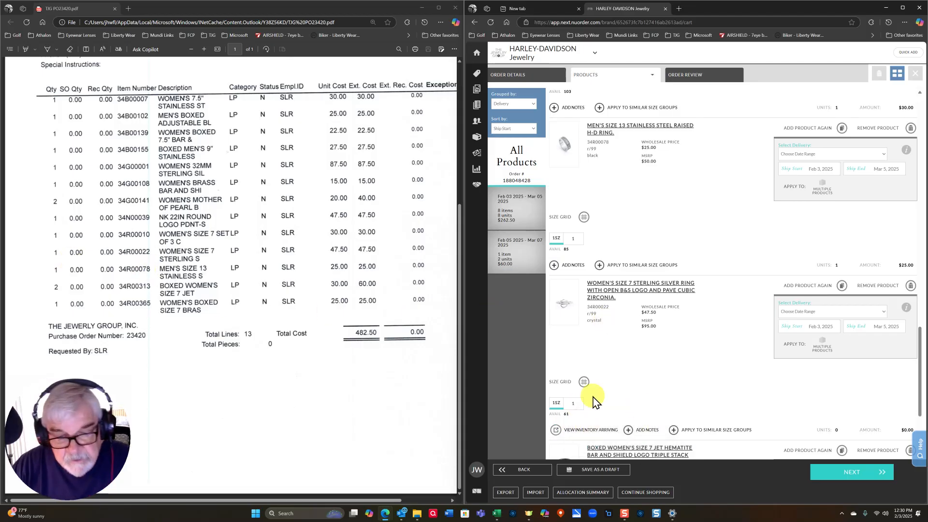
pyautogui.scroll(5, 657, 381)
pyautogui.click(701, 76)
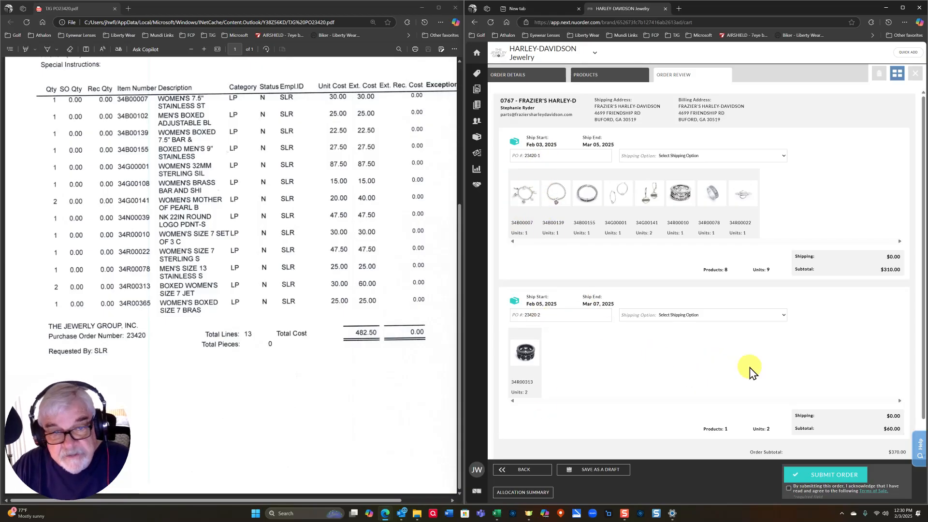
# - Move the chain bracelet's ship start to Feb 5, applying it to all Feb 5–Mar 7 products
pyautogui.click(597, 82)
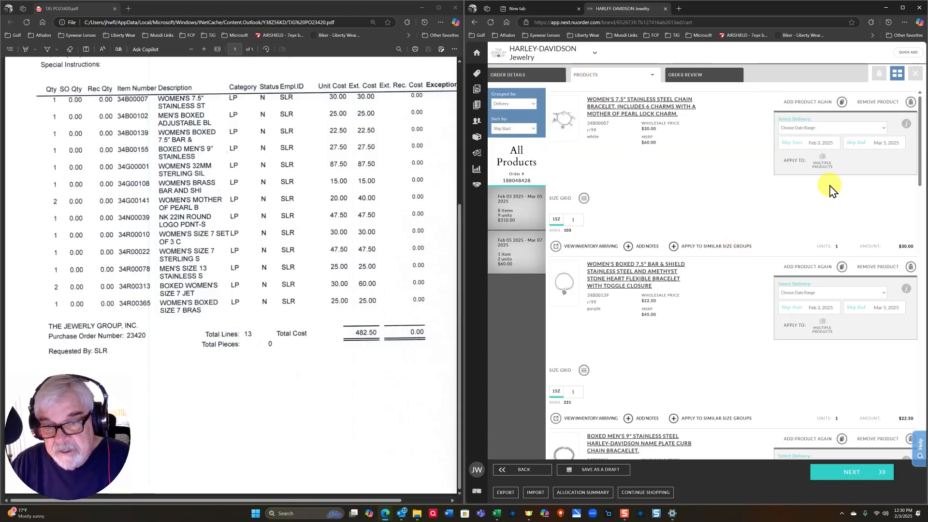
pyautogui.click(827, 143)
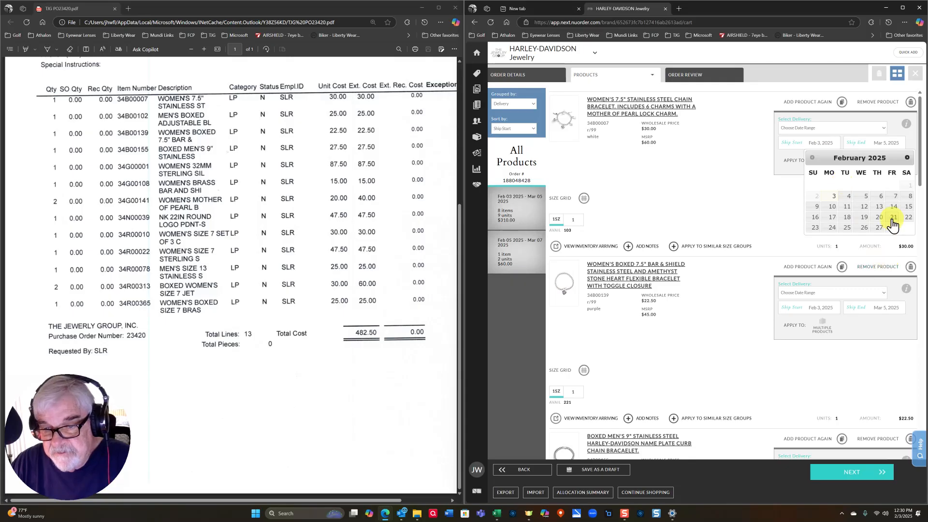
pyautogui.click(868, 196)
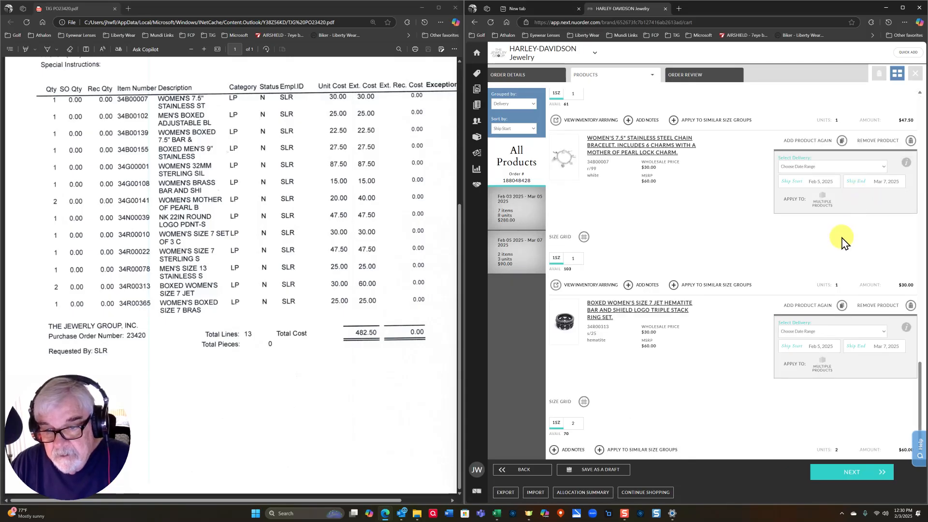
pyautogui.click(823, 199)
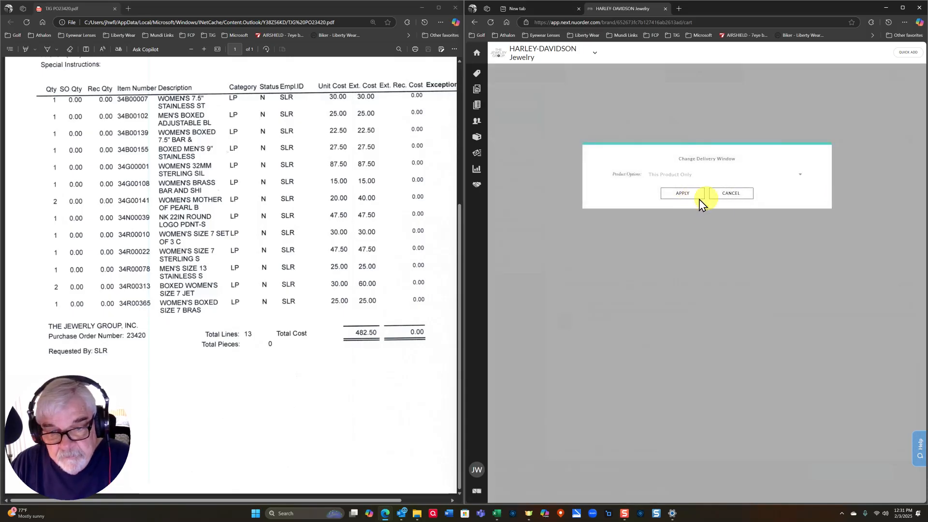
pyautogui.click(799, 175)
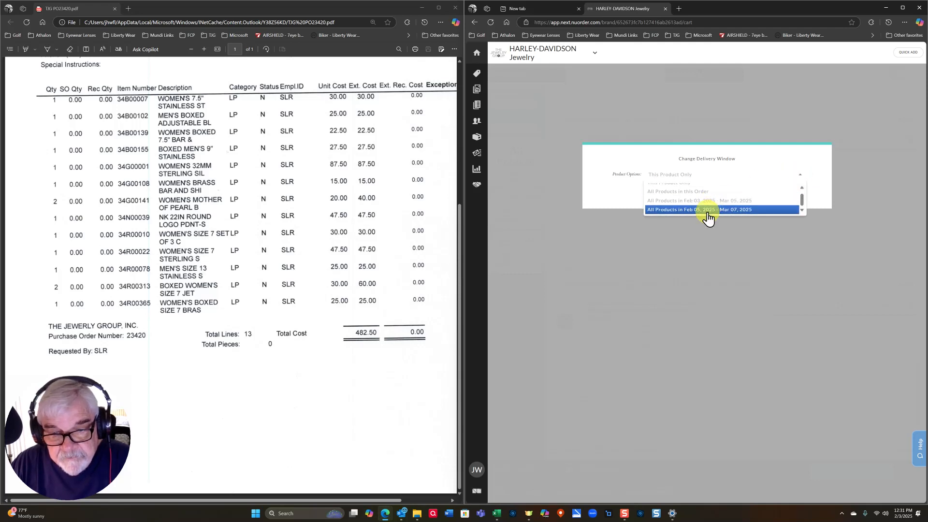
pyautogui.click(708, 211)
pyautogui.click(686, 193)
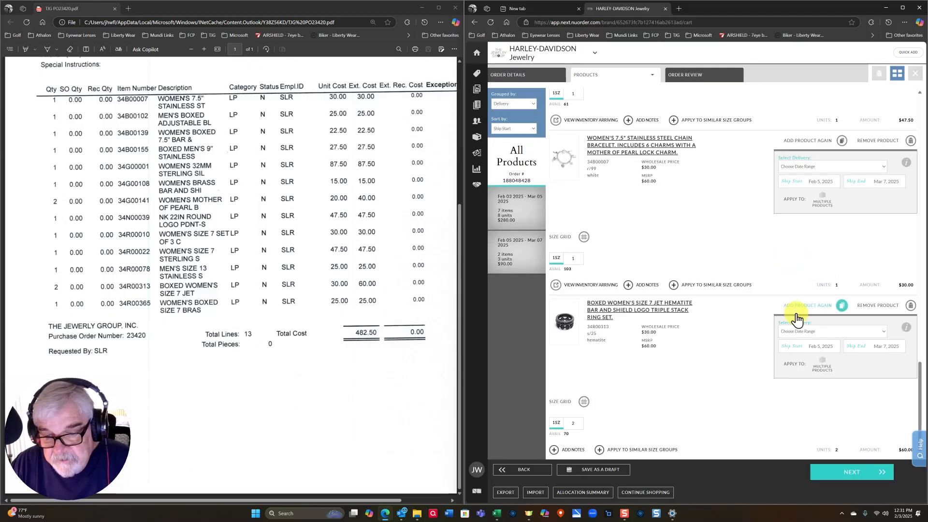
# - Set the bar and shield bracelet and the next item to ship starting Feb 5
pyautogui.scroll(7, 789, 290)
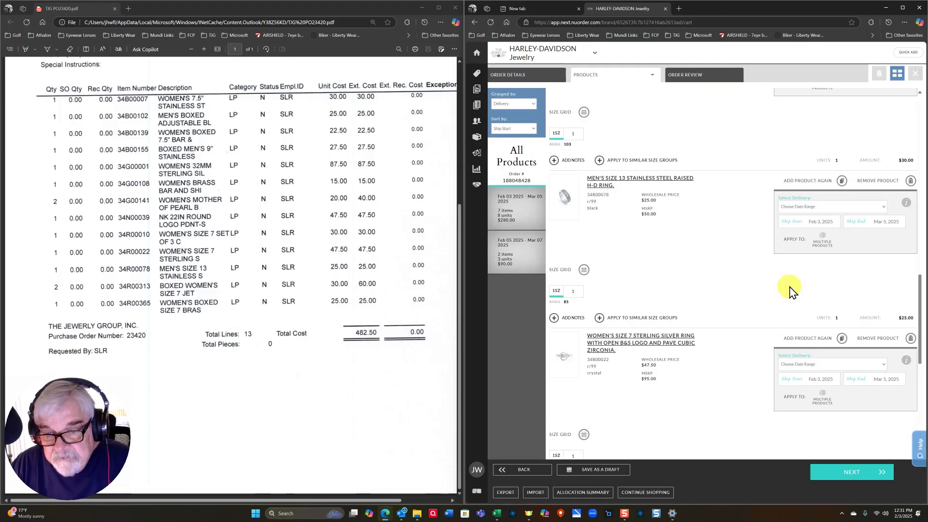
pyautogui.scroll(8, 789, 290)
pyautogui.scroll(6, 828, 281)
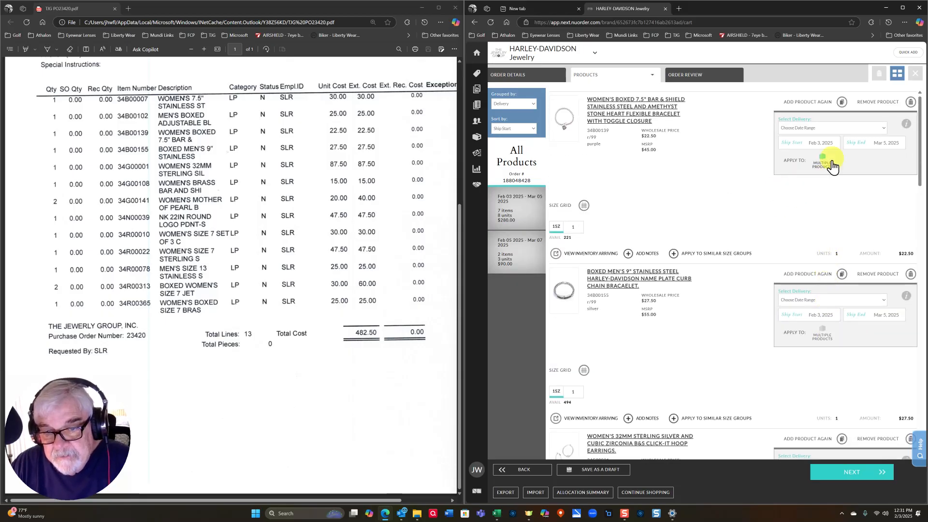
pyautogui.click(830, 143)
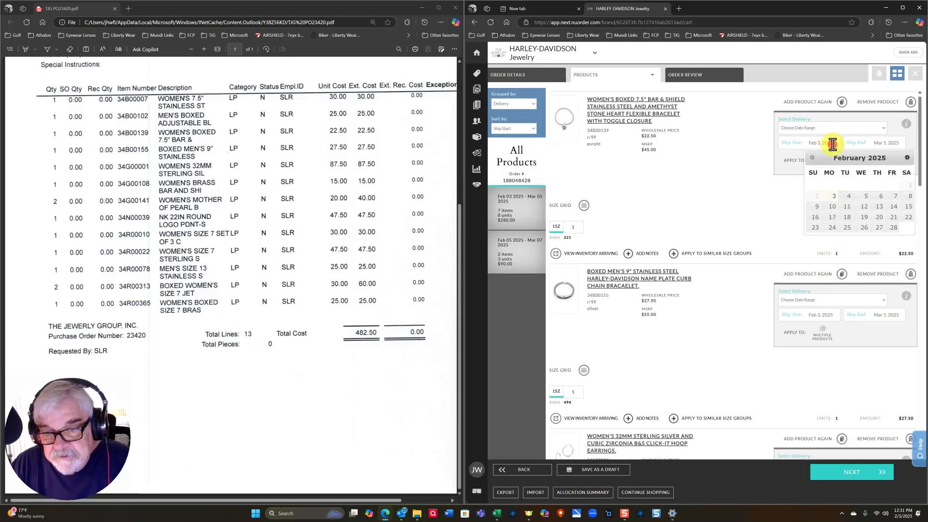
pyautogui.click(865, 196)
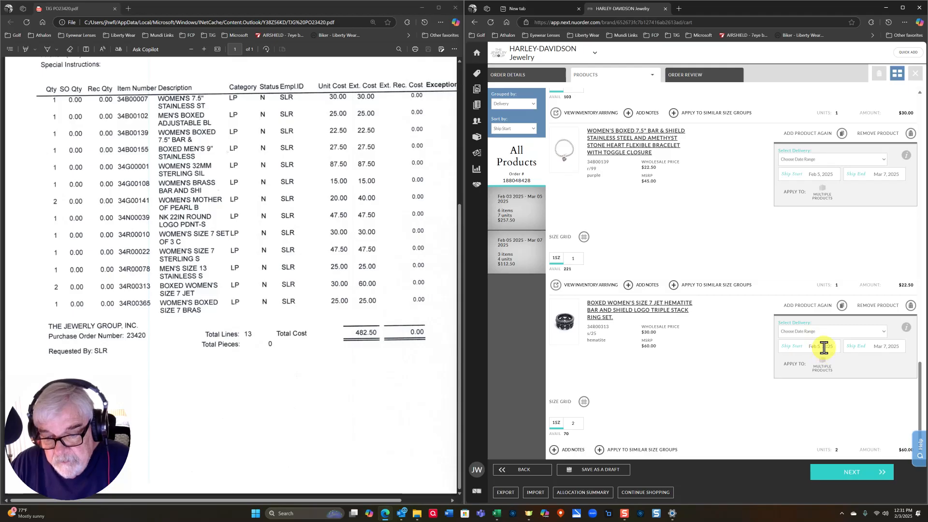
pyautogui.scroll(3, 846, 232)
pyautogui.scroll(5, 834, 169)
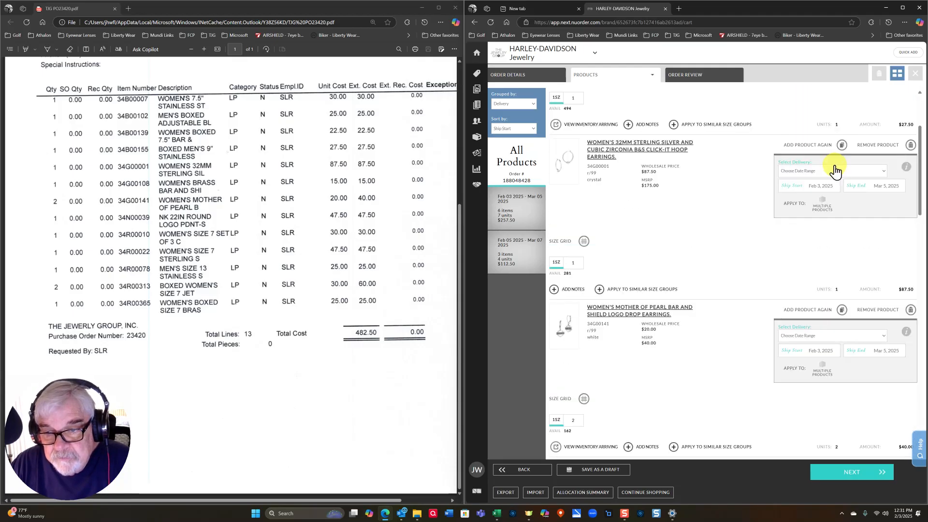
pyautogui.scroll(3, 834, 169)
pyautogui.click(822, 140)
pyautogui.click(864, 196)
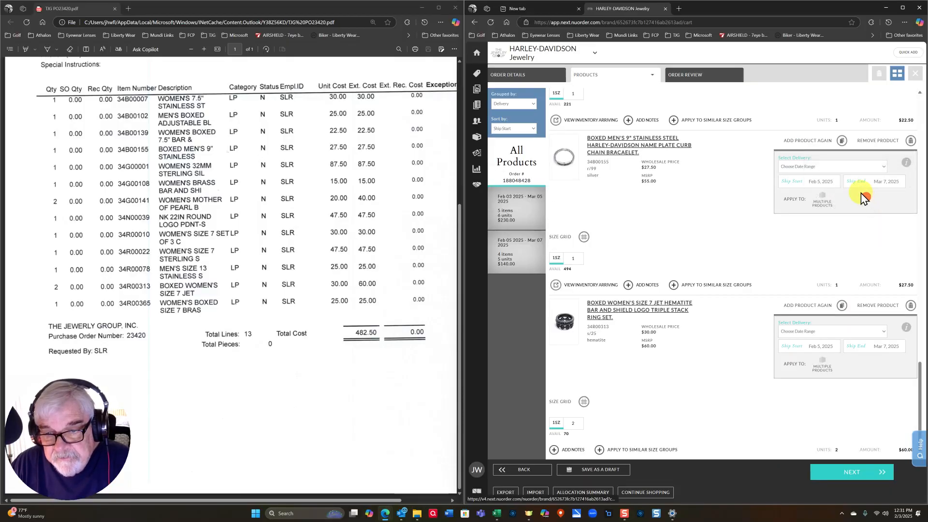
# - Change the sterling ring, size 13 ring and stacking rings' ship start to Feb 5
pyautogui.scroll(5, 854, 199)
pyautogui.scroll(3, 848, 202)
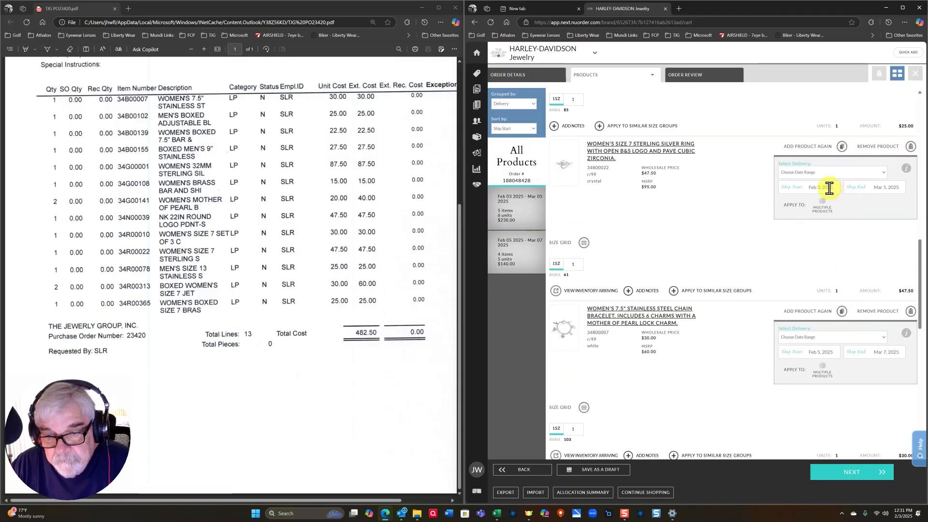
pyautogui.click(829, 189)
pyautogui.click(866, 241)
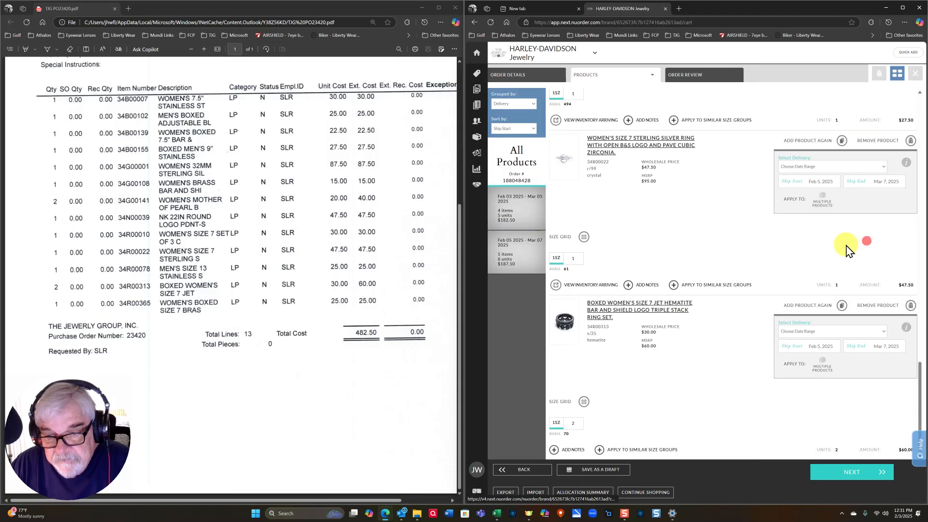
pyautogui.scroll(5, 850, 248)
pyautogui.scroll(4, 845, 245)
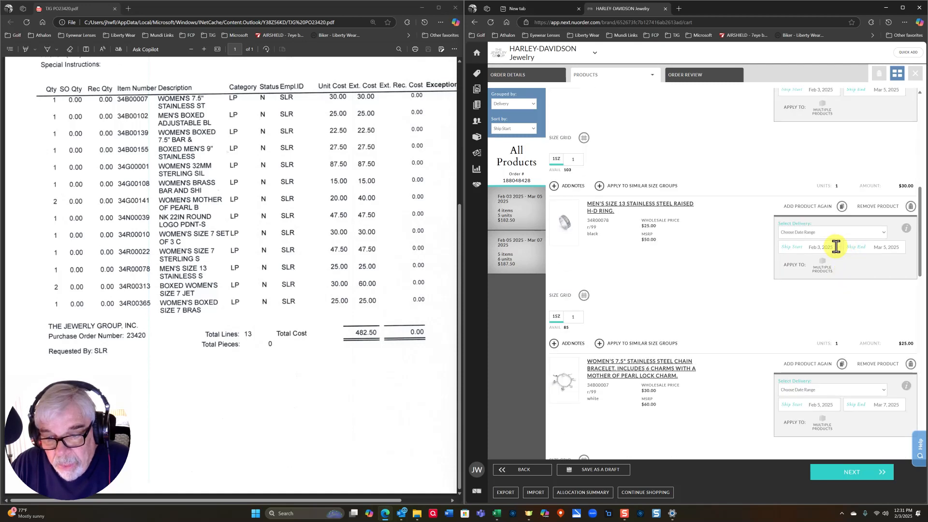
pyautogui.click(837, 246)
pyautogui.click(864, 301)
pyautogui.scroll(10, 854, 303)
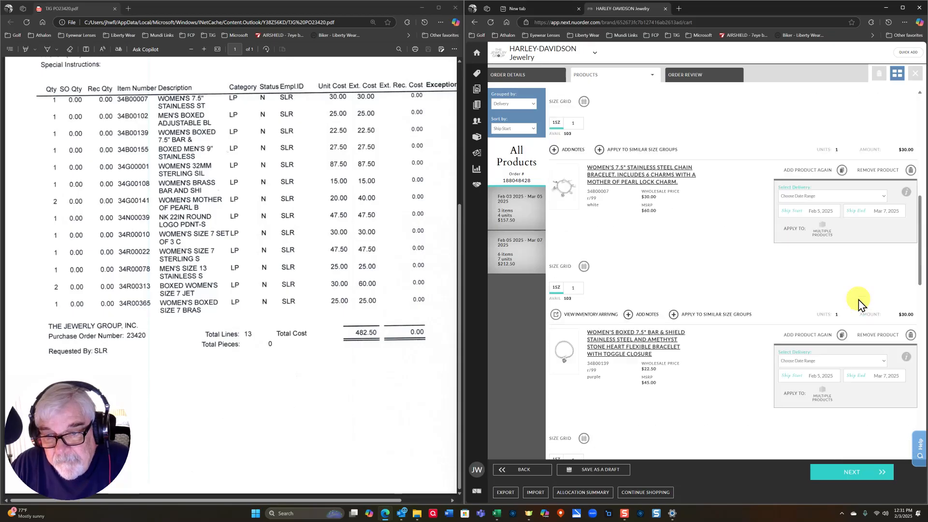
pyautogui.scroll(5, 856, 293)
pyautogui.click(826, 249)
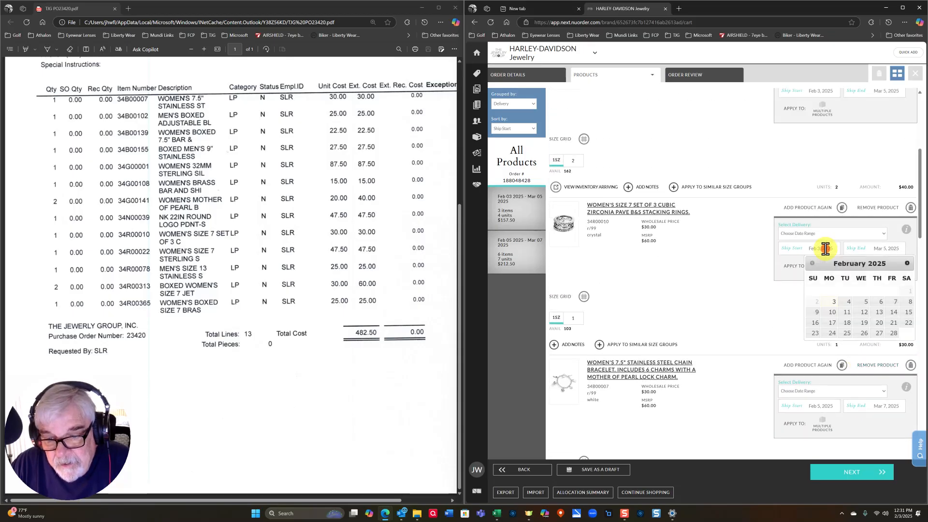
pyautogui.click(865, 302)
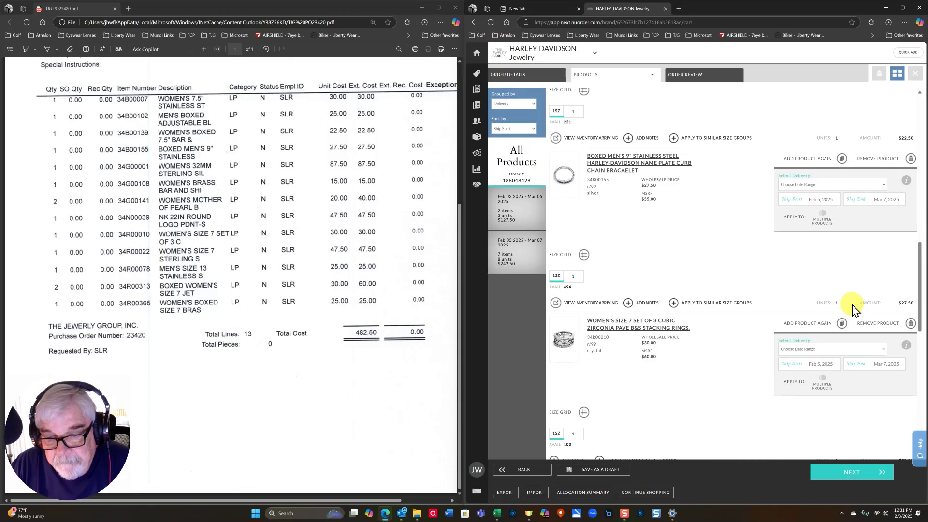
# - Set the mother-of-pearl and 32MM hoop earrings' ship start to Feb 5
pyautogui.scroll(5, 837, 284)
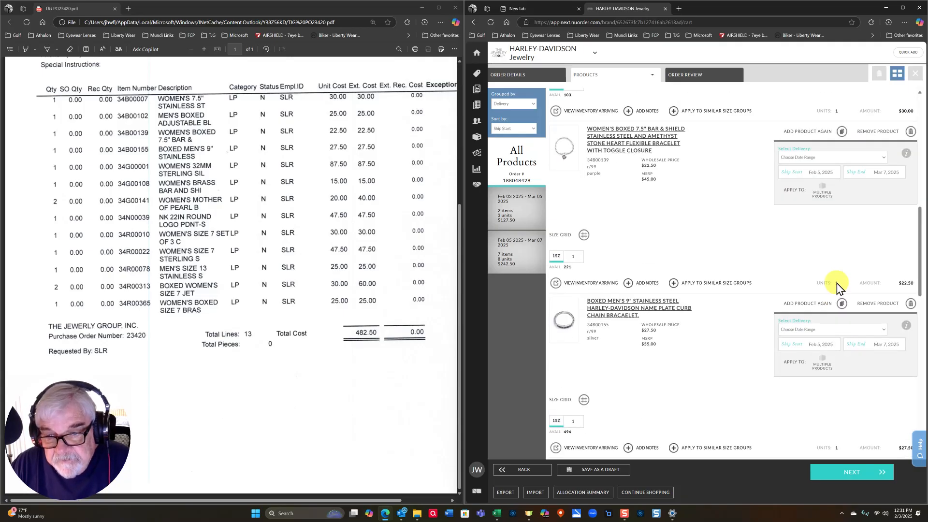
pyautogui.scroll(3, 837, 282)
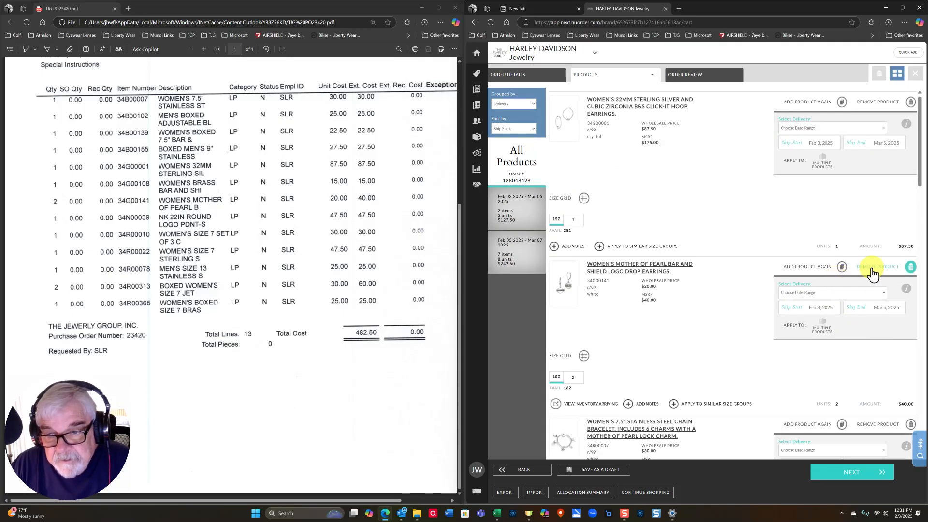
pyautogui.scroll(-2, 854, 367)
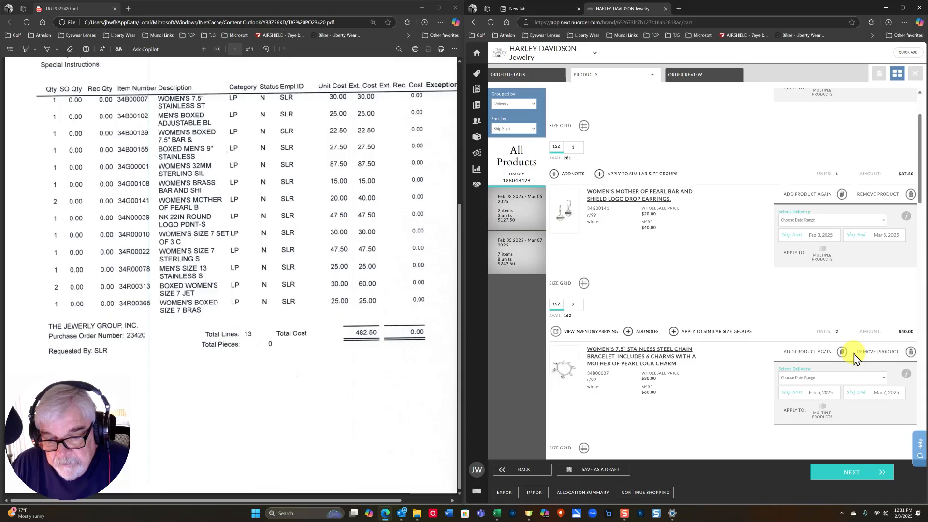
pyautogui.click(825, 233)
pyautogui.click(865, 288)
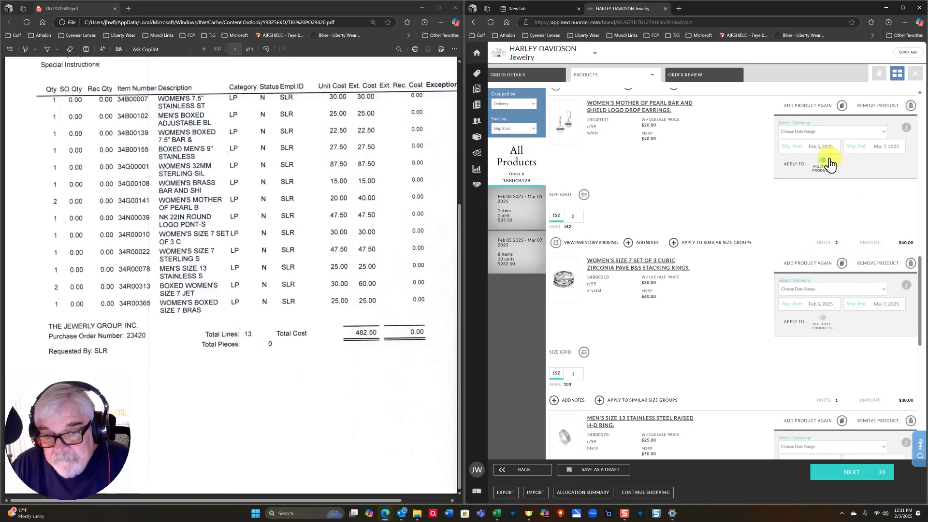
pyautogui.moveTo(922, 269); pyautogui.dragTo(921, 133)
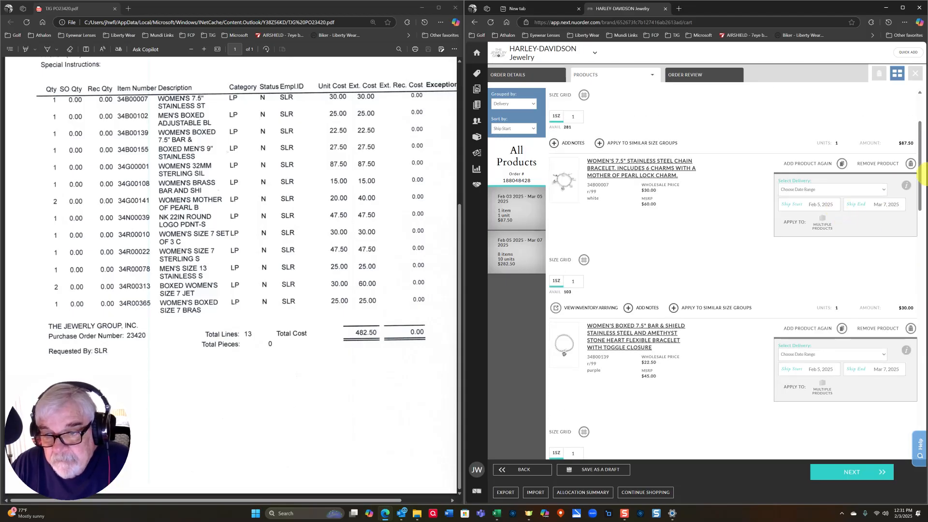
pyautogui.scroll(2, 862, 169)
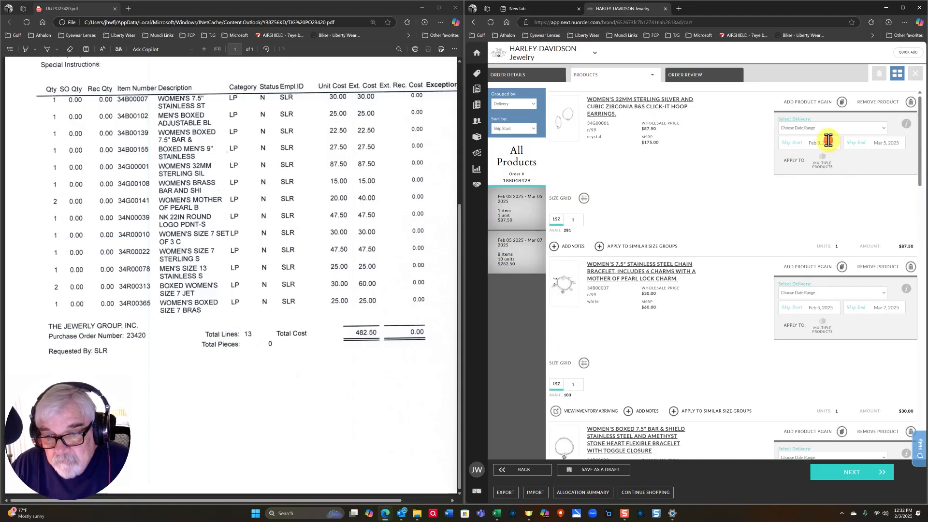
pyautogui.click(829, 140)
pyautogui.click(866, 196)
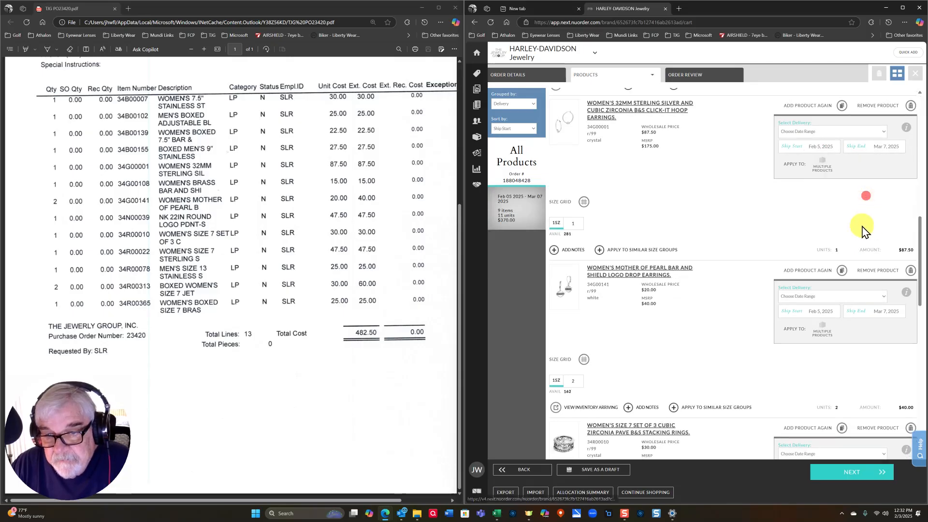
pyautogui.click(690, 75)
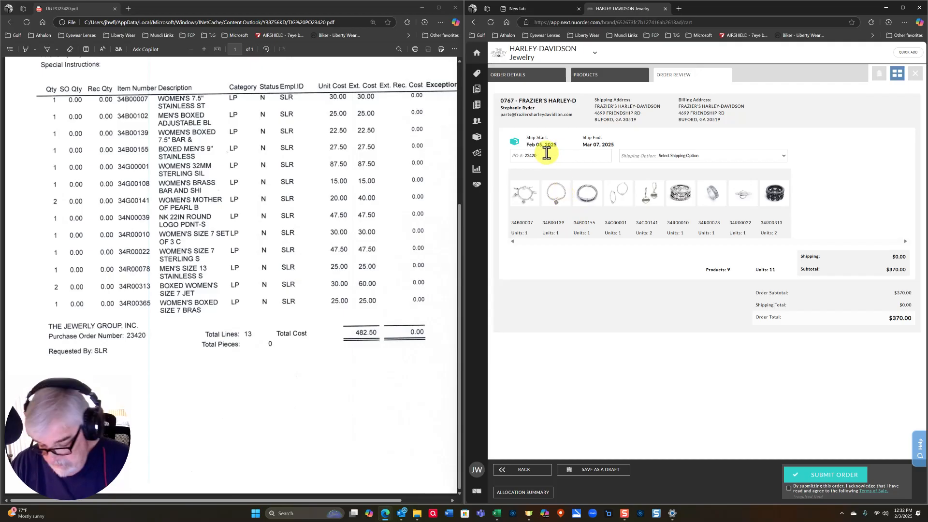
# - Finish the PO edit, choose Shipping Charges To Be Determined, accept the terms of sale and submit
pyautogui.click(602, 253)
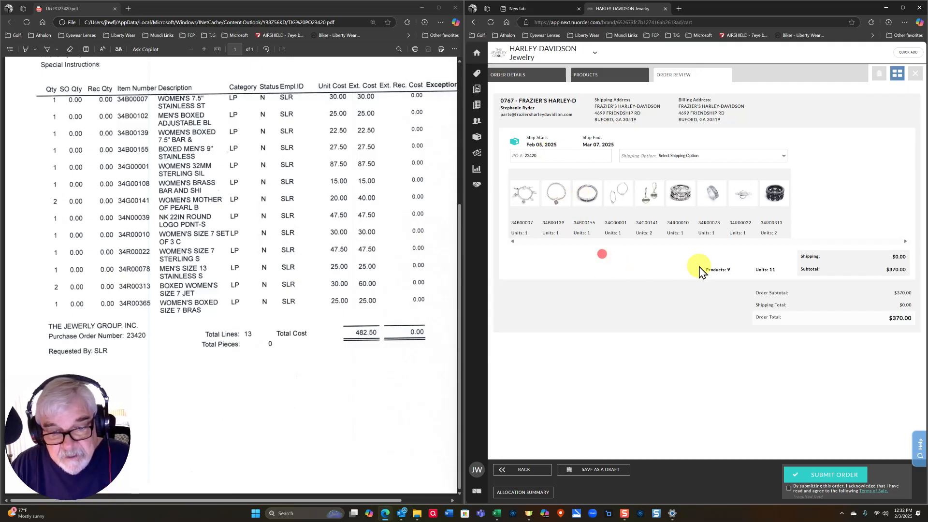
pyautogui.click(783, 156)
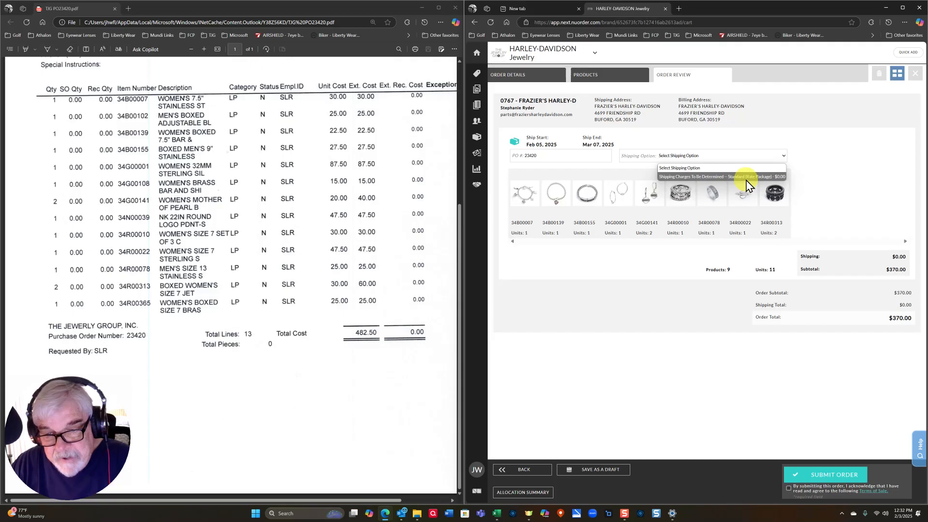
pyautogui.click(748, 181)
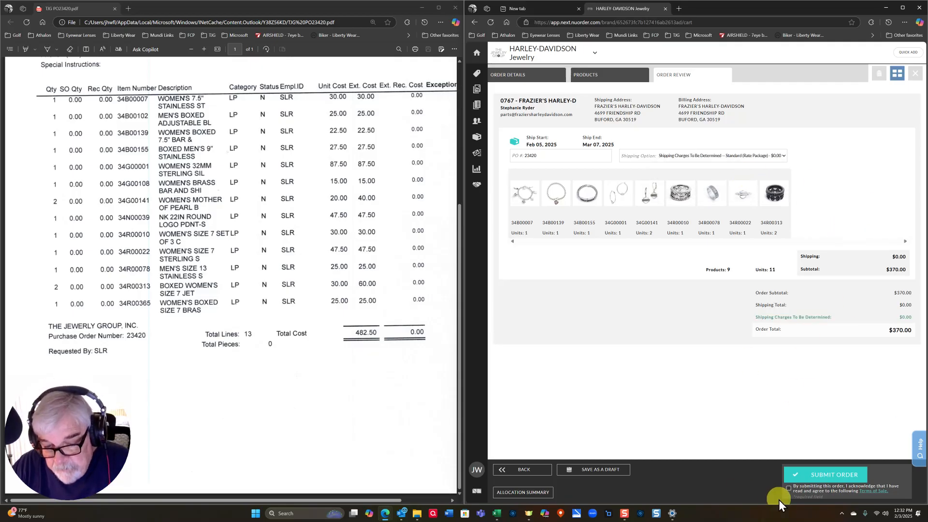
pyautogui.click(788, 488)
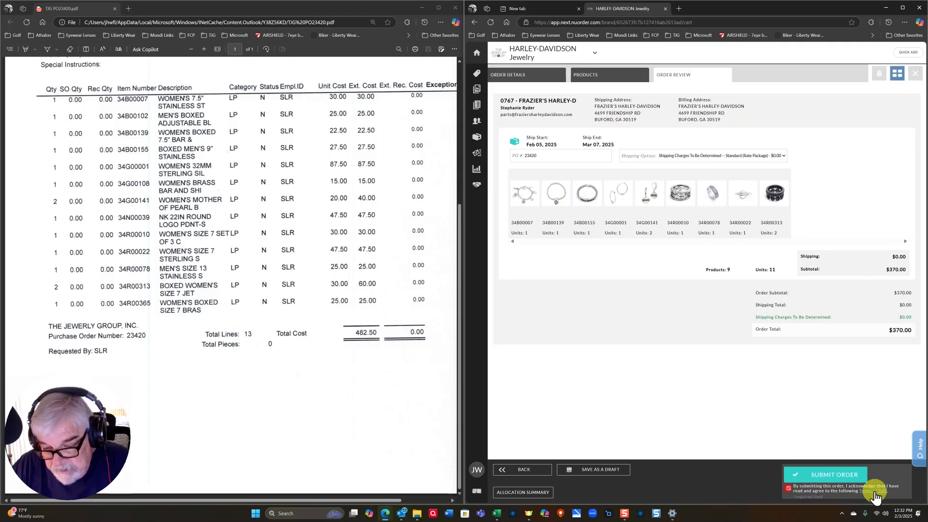
pyautogui.click(829, 475)
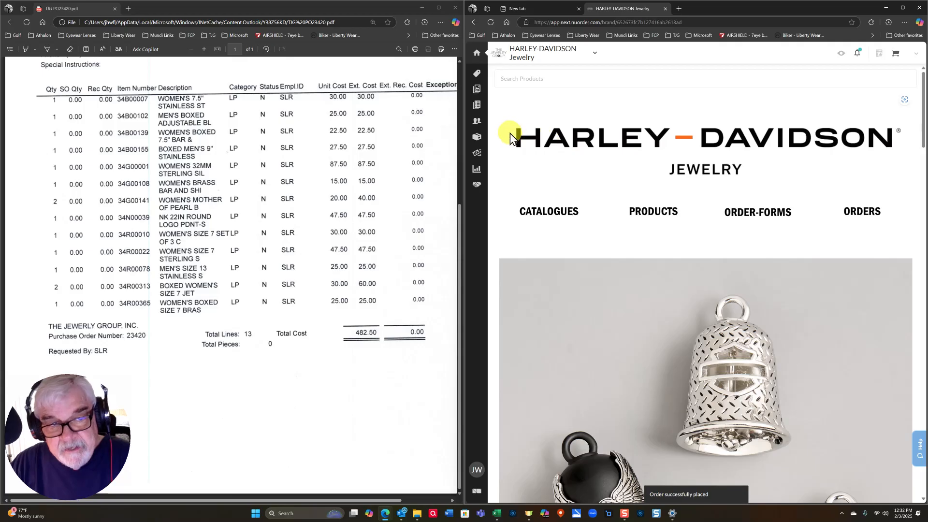
# - Confirm the new Feb 03, 2025 order shows Pending in Orders, then close the purchase order PDF
pyautogui.moveTo(480, 157)
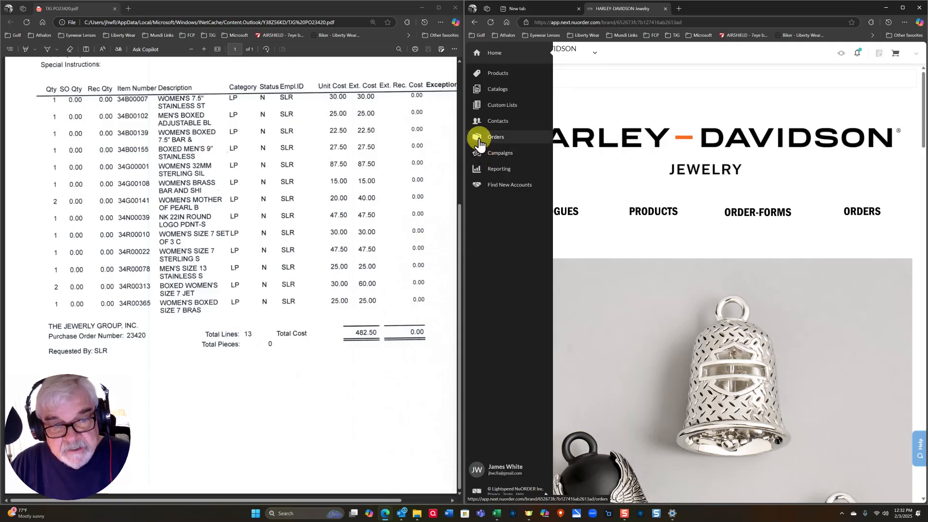
pyautogui.click(480, 138)
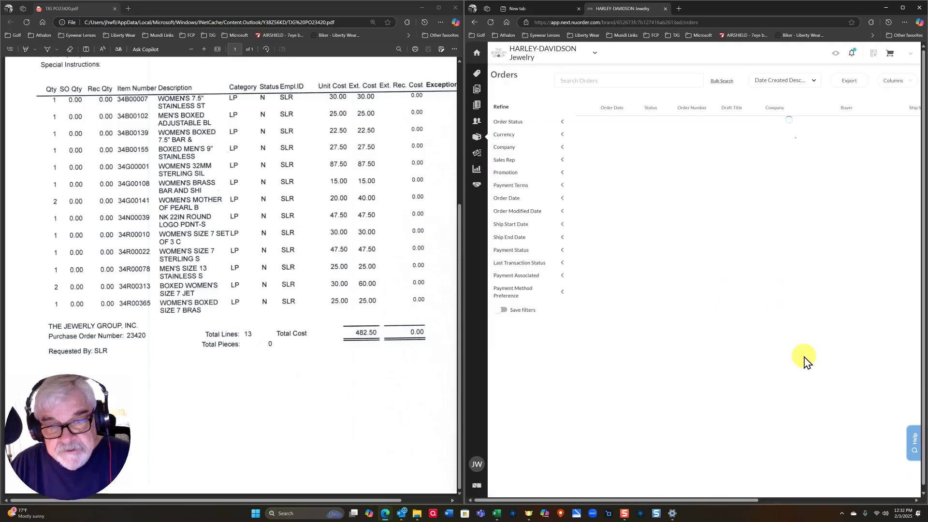
pyautogui.moveTo(802, 133)
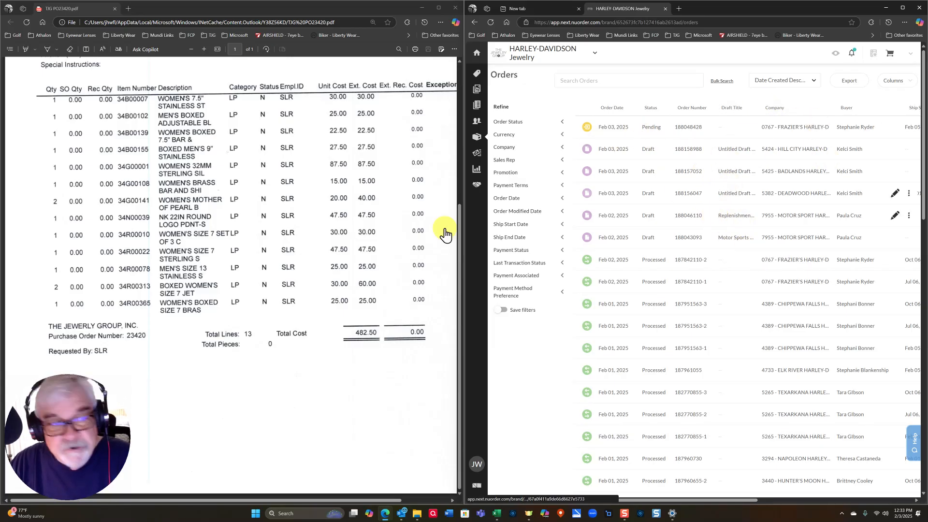
pyautogui.click(456, 8)
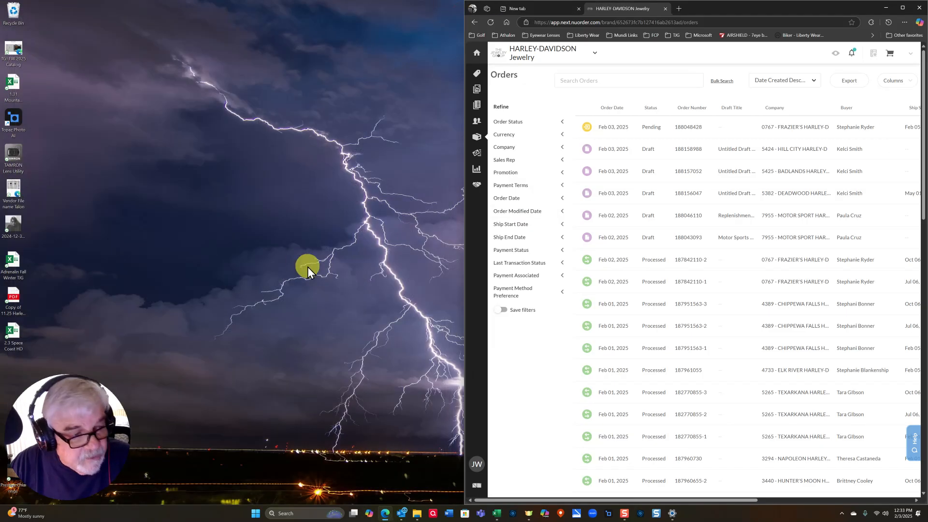
# - Open the 2.3 Space Coast HD workbook on the left half, review its quantities, and load the working order cart
pyautogui.doubleClick(13, 338)
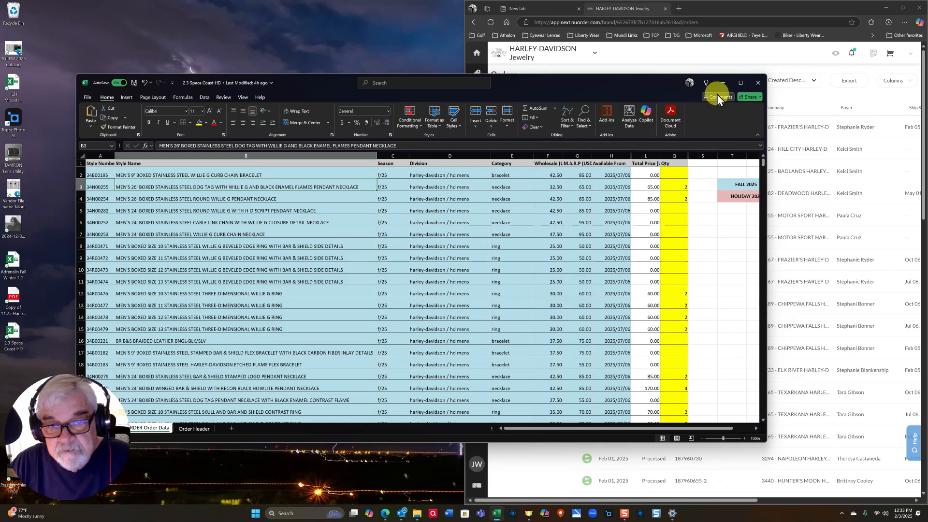
pyautogui.moveTo(741, 85)
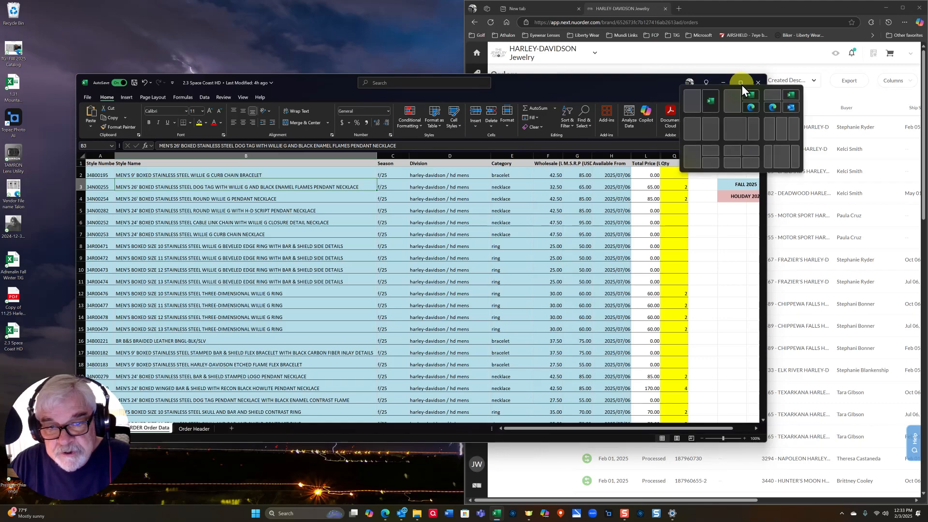
pyautogui.click(696, 129)
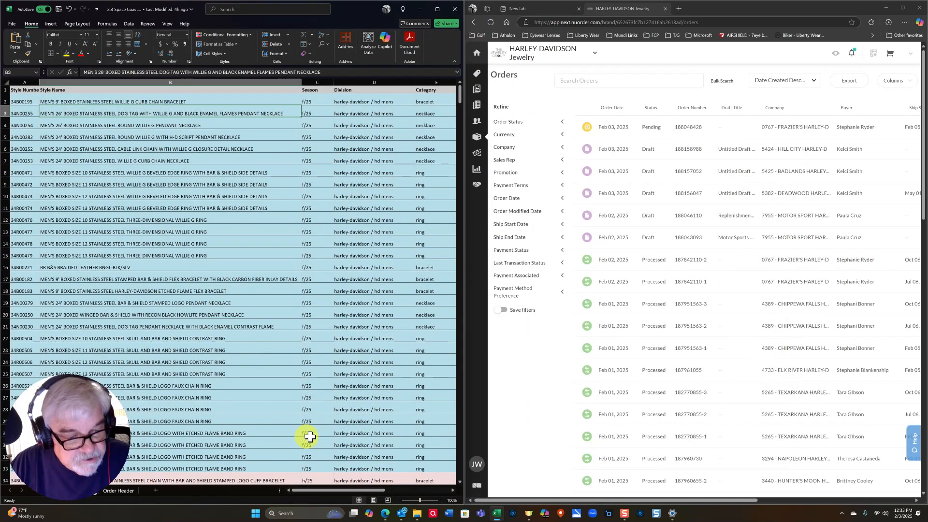
pyautogui.moveTo(309, 490); pyautogui.dragTo(371, 490)
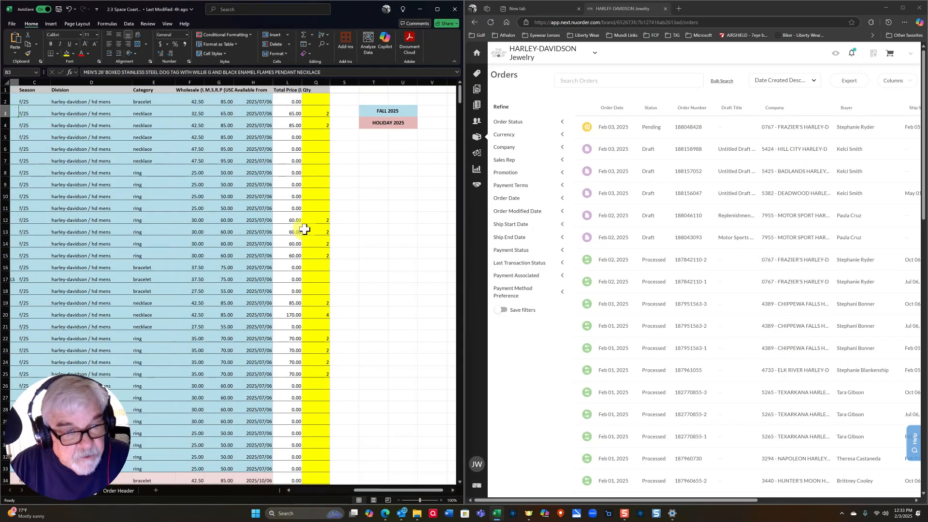
pyautogui.scroll(-15, 304, 339)
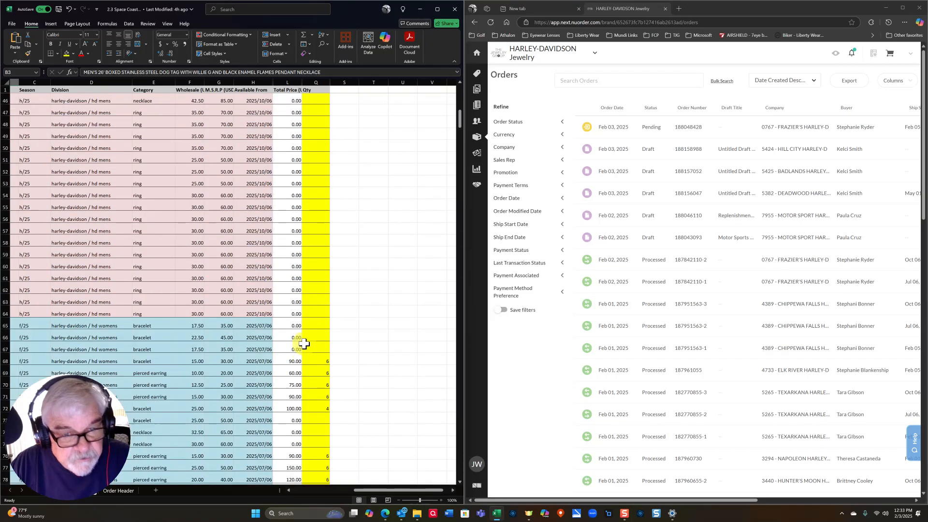
pyautogui.click(891, 62)
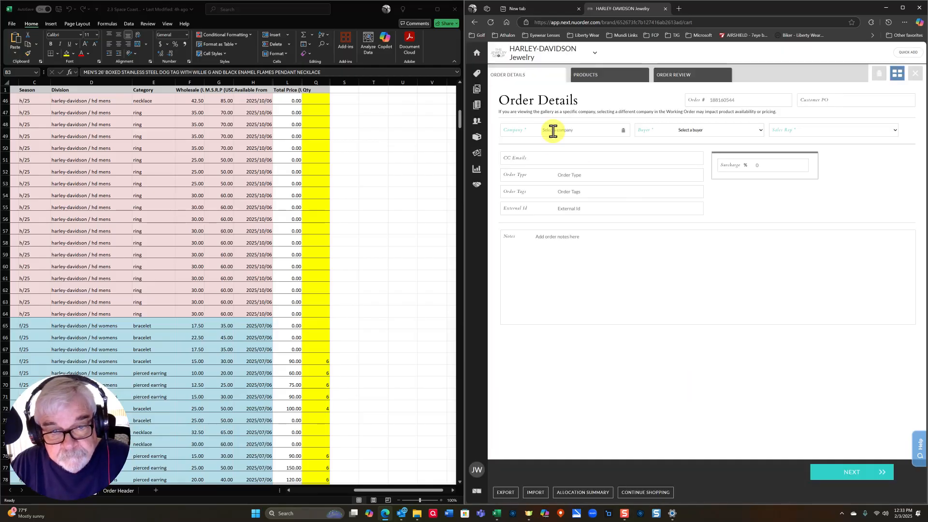
# - Assign the working order to Space Coast Harley and reposition the Excel window
pyautogui.click(553, 131)
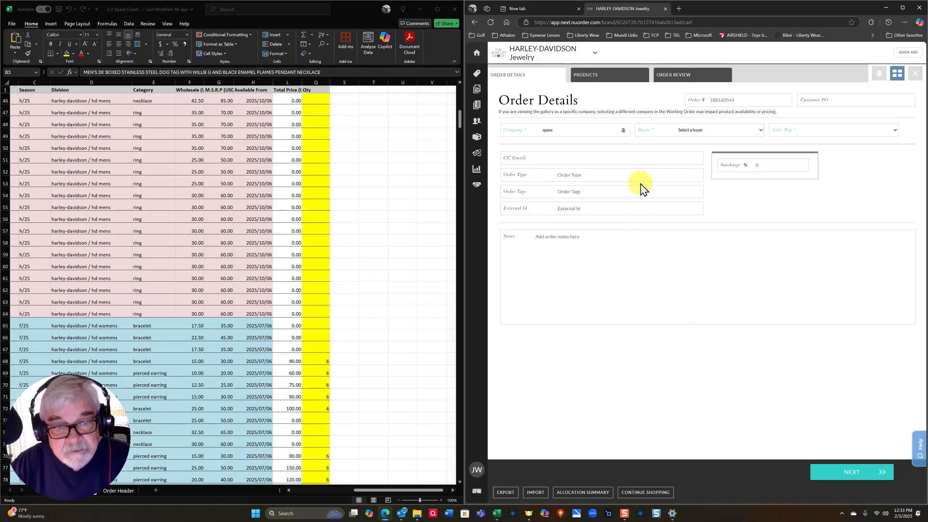
pyautogui.click(582, 143)
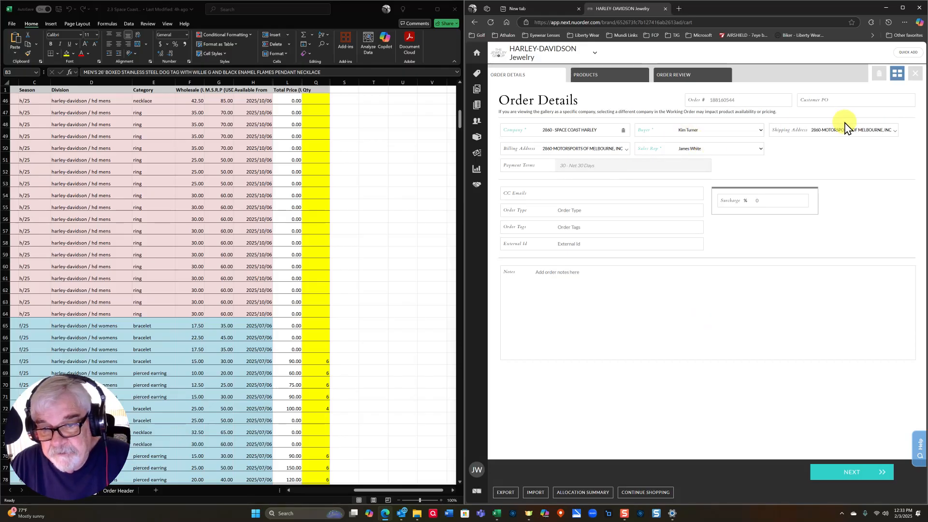
pyautogui.click(363, 491)
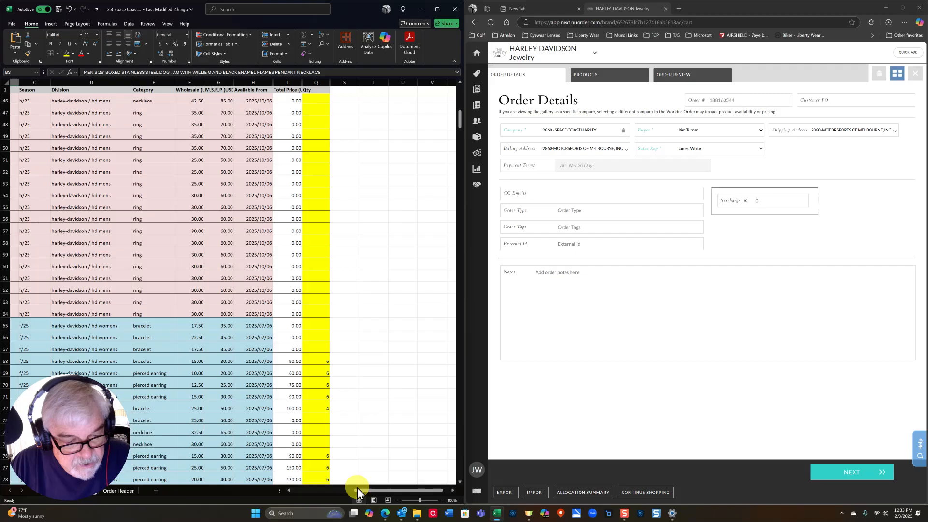
pyautogui.moveTo(358, 489); pyautogui.dragTo(289, 489)
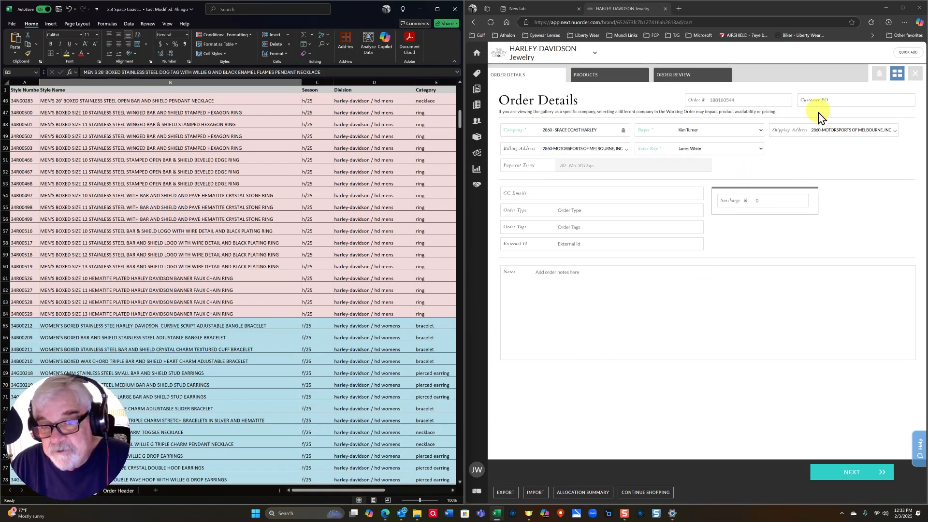
# - Enter the customer PO number, move to the Products step, and close Excel
pyautogui.click(835, 99)
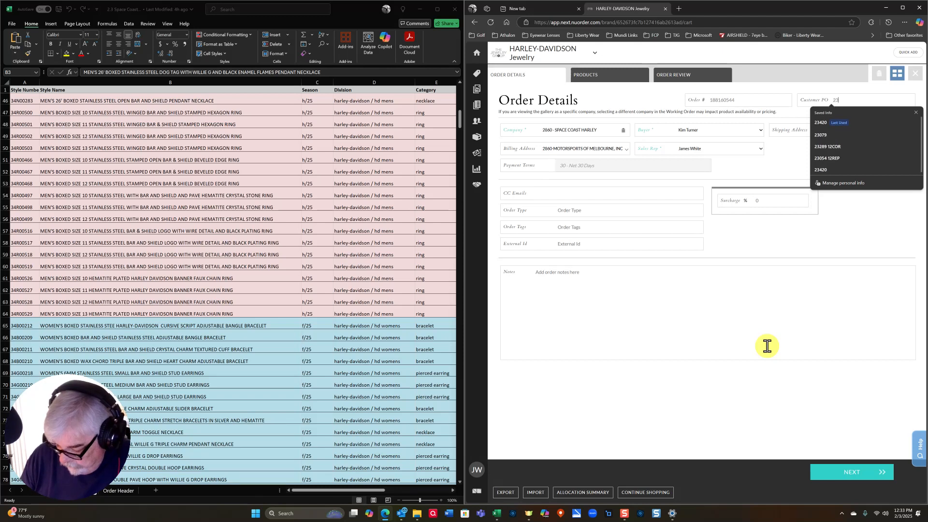
pyautogui.write('23KT JW 7Fall')
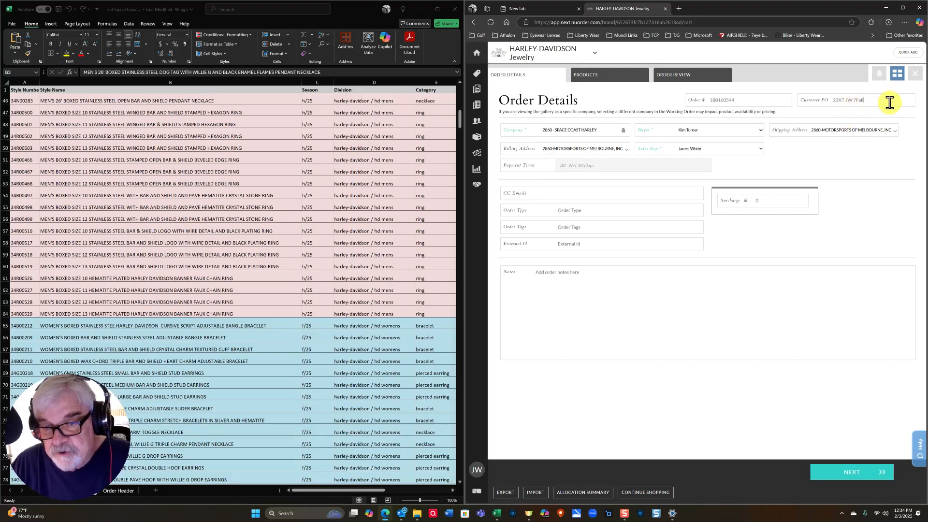
pyautogui.click(598, 79)
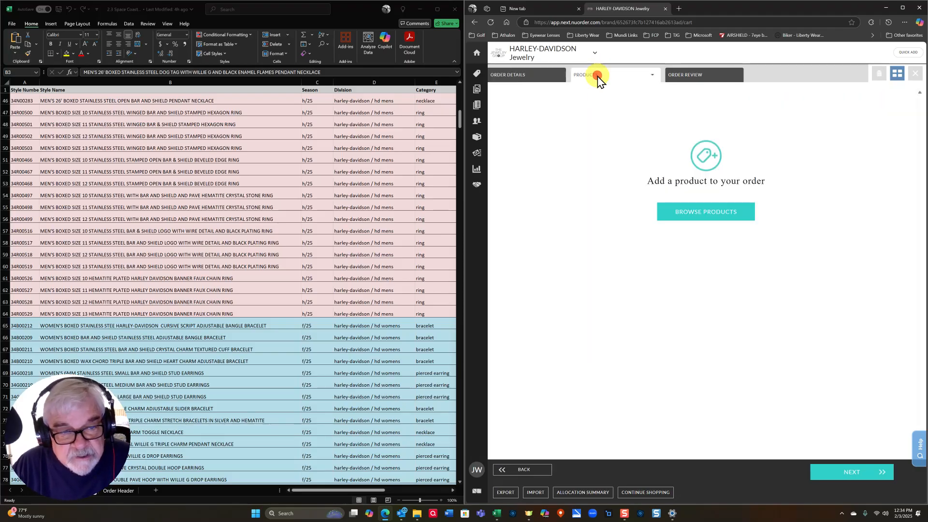
pyautogui.click(457, 13)
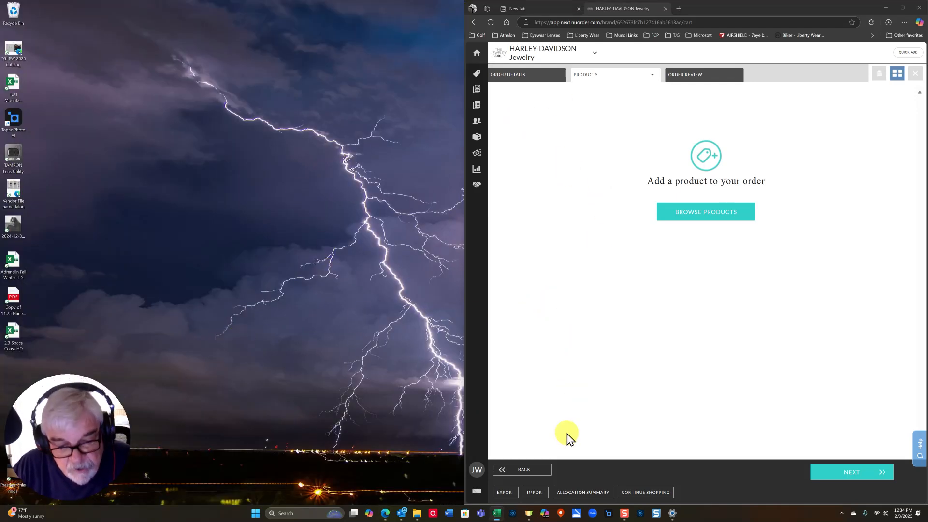
# - Upload the 2.3 Space Coast HD spreadsheet, adding 64 line items across two delivery windows
pyautogui.click(535, 493)
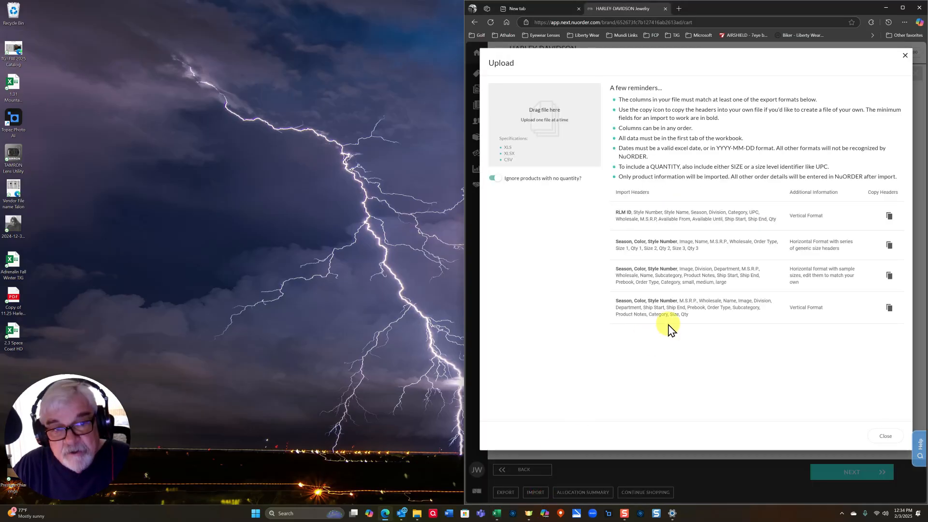
pyautogui.moveTo(13, 333); pyautogui.dragTo(541, 117)
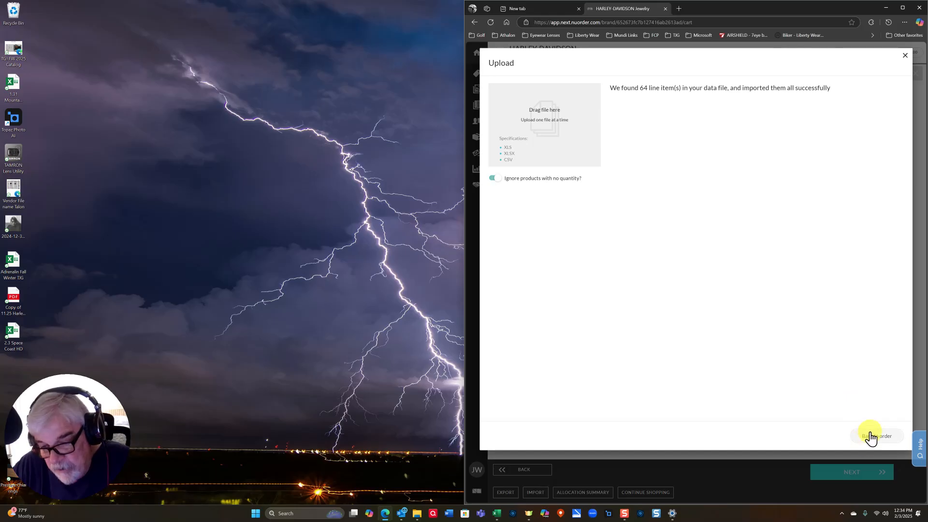
pyautogui.click(873, 438)
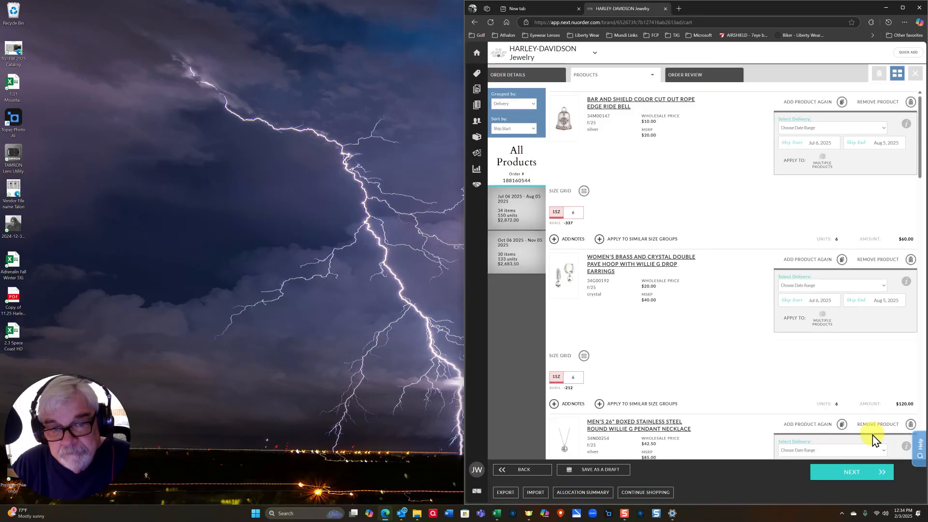
# - Open Order Review and select the end of the Oct 06–Nov 05 shipment's PO for editing
pyautogui.scroll(-5, 684, 289)
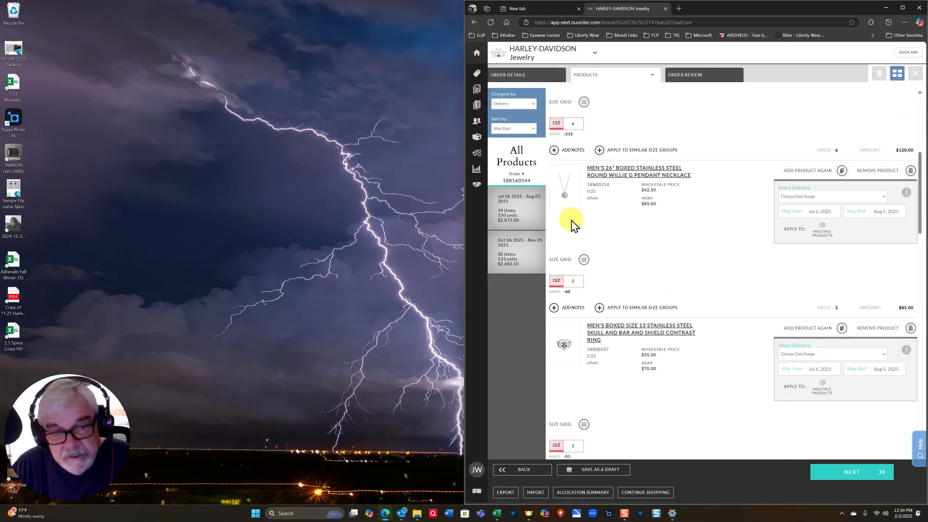
pyautogui.scroll(5, 658, 307)
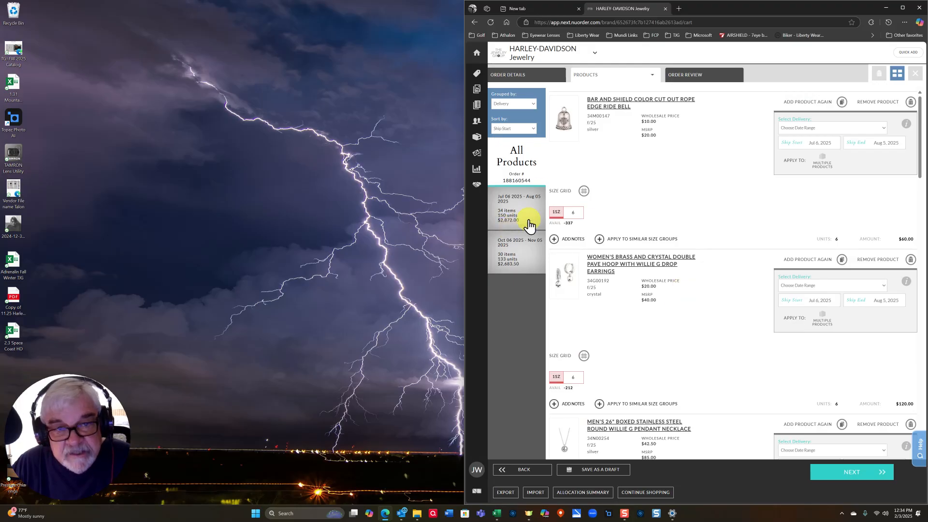
pyautogui.click(695, 76)
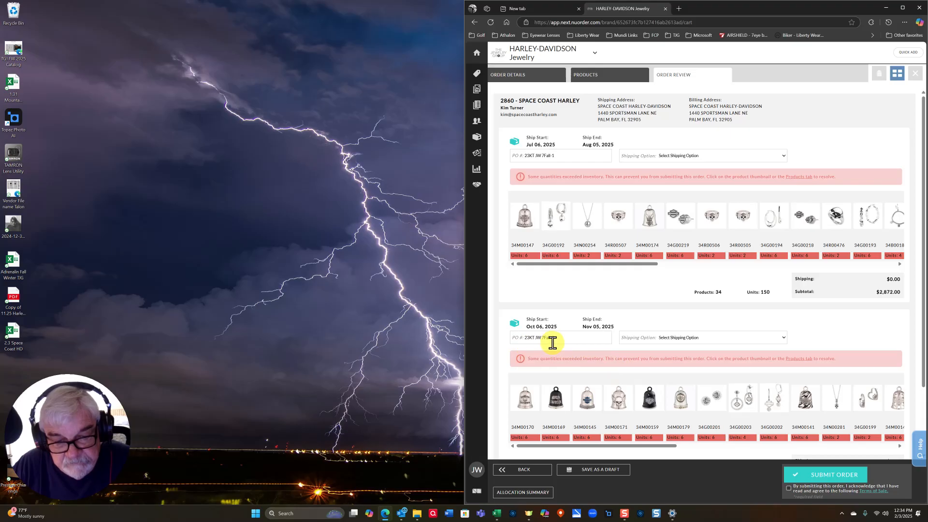
pyautogui.moveTo(566, 341); pyautogui.dragTo(555, 337)
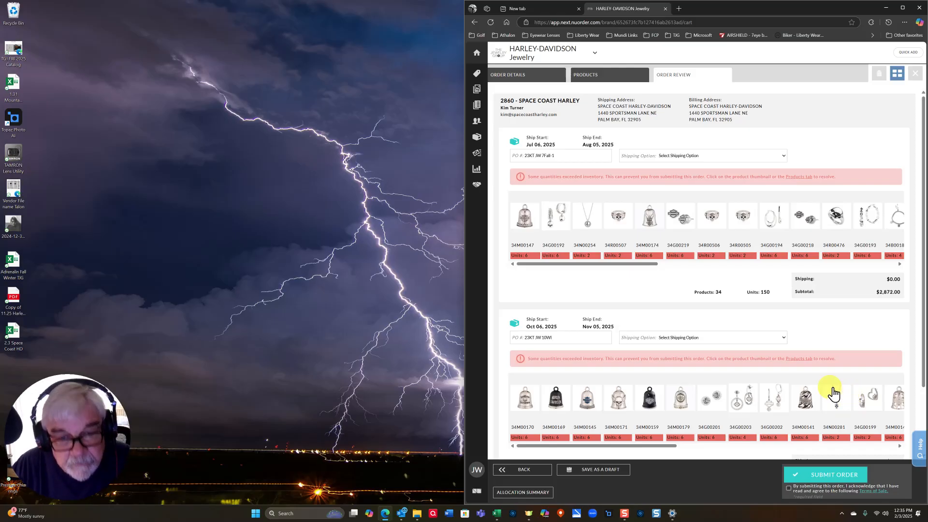
# - Apply Pre-book delivery to all products in the Jul 06–Aug 05, 2025 window, then return to Order Review
pyautogui.click(587, 76)
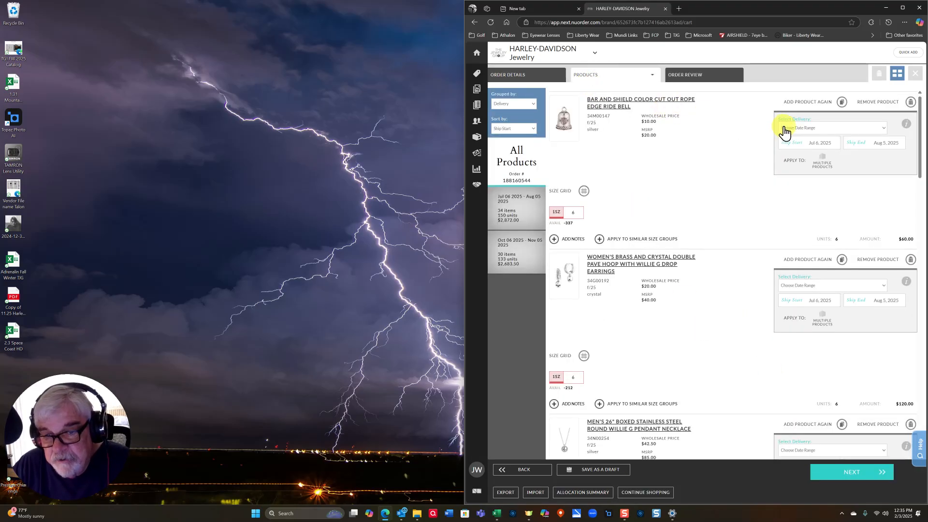
pyautogui.click(883, 130)
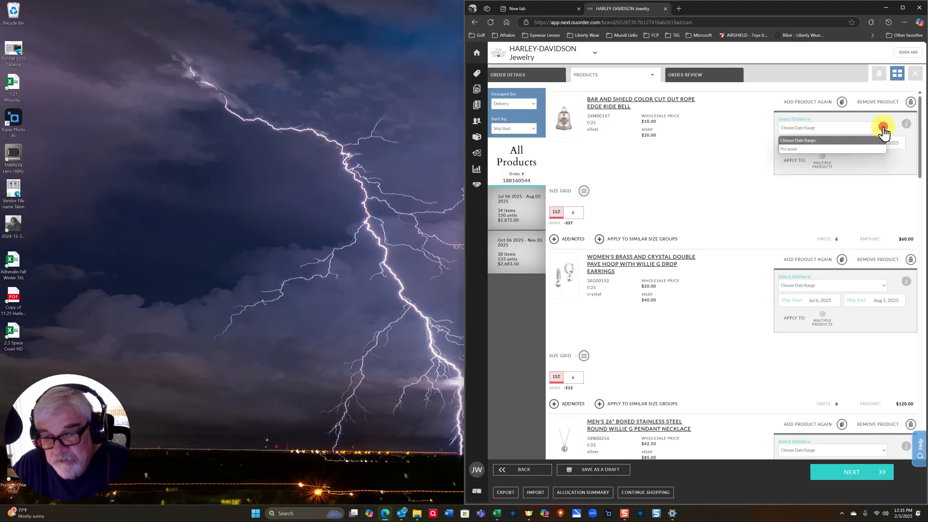
pyautogui.click(793, 149)
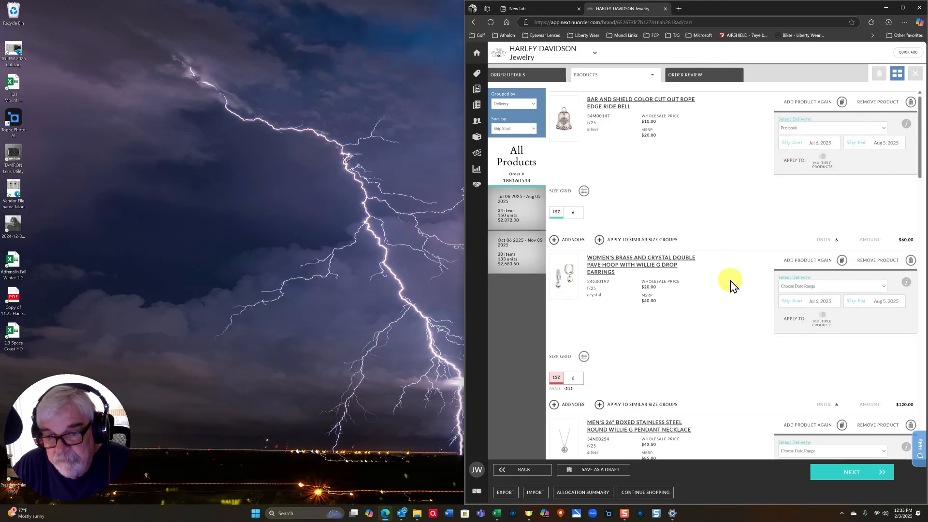
pyautogui.click(822, 159)
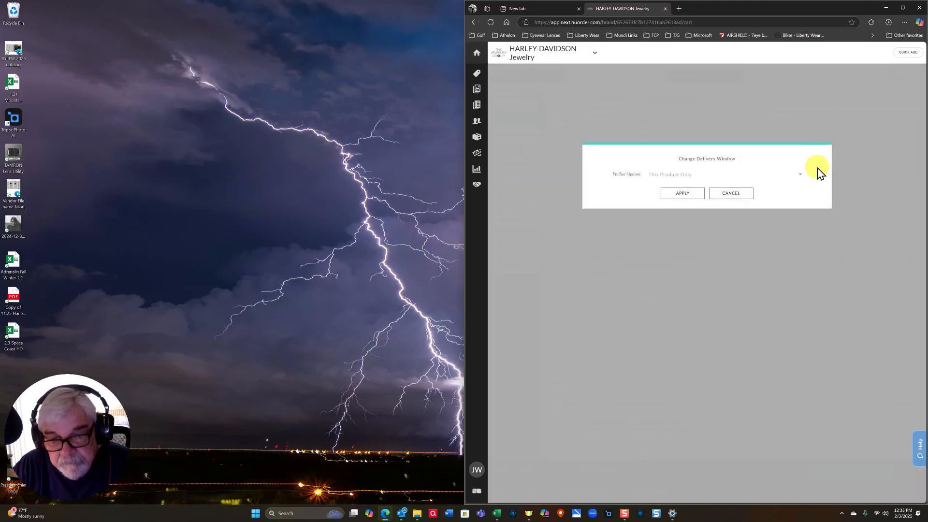
pyautogui.click(801, 180)
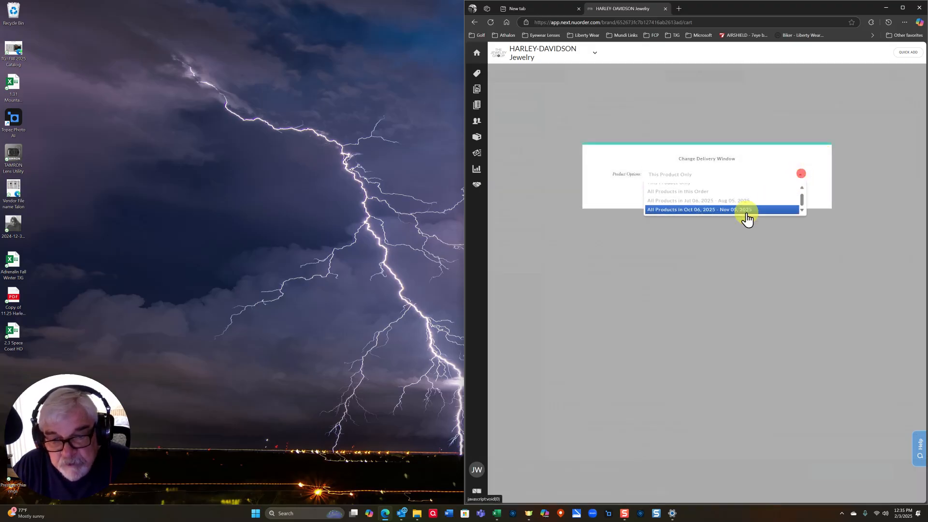
pyautogui.click(709, 205)
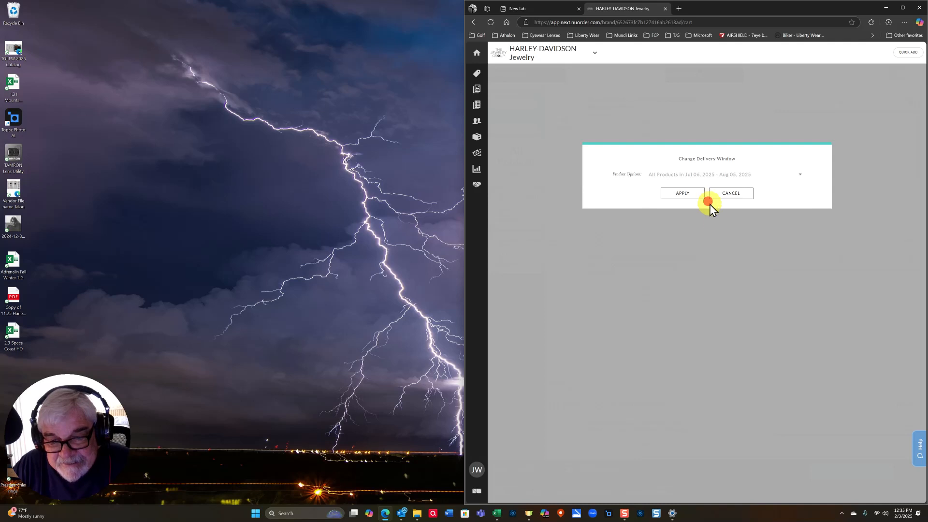
pyautogui.click(682, 193)
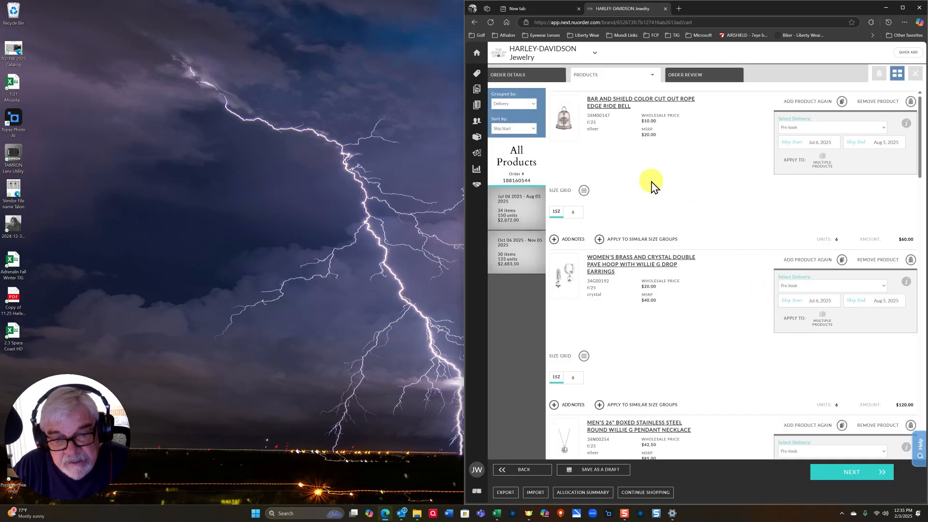
pyautogui.scroll(-2, 580, 184)
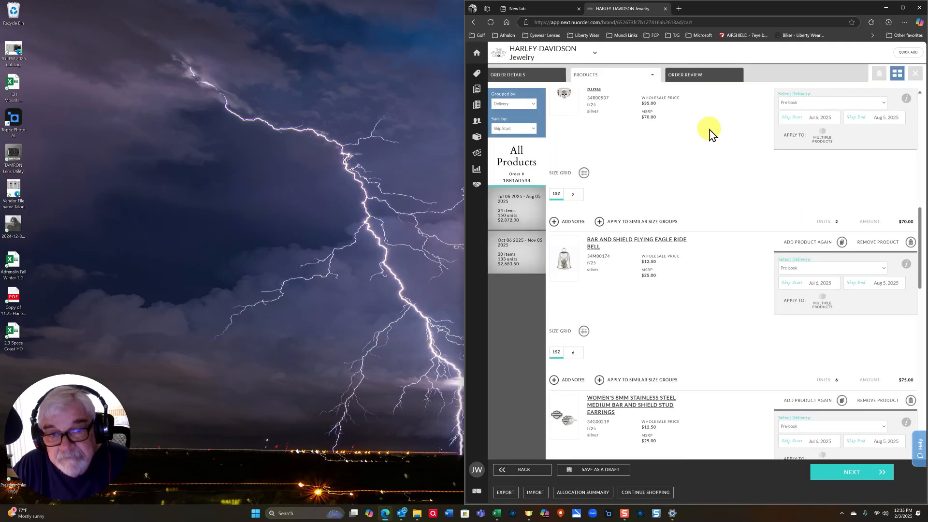
pyautogui.click(693, 74)
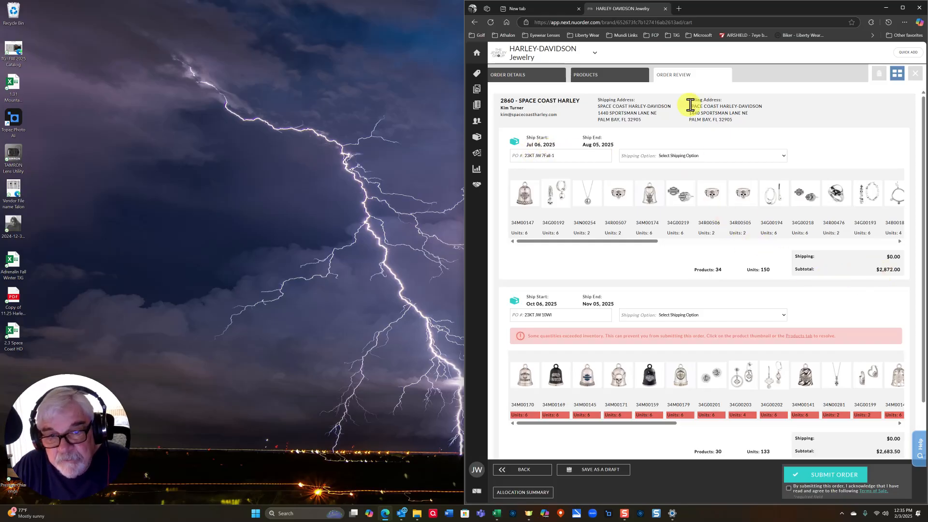
# - Back in the product list, set the Willie G bell's delivery to Pre-book
pyautogui.click(611, 78)
pyautogui.scroll(4, 655, 296)
pyautogui.scroll(-5, 656, 327)
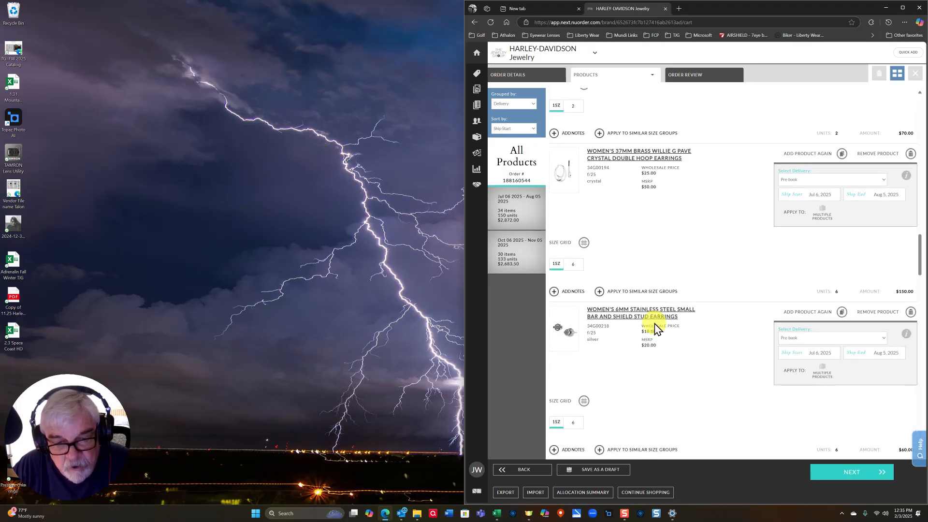
pyautogui.scroll(-5, 655, 328)
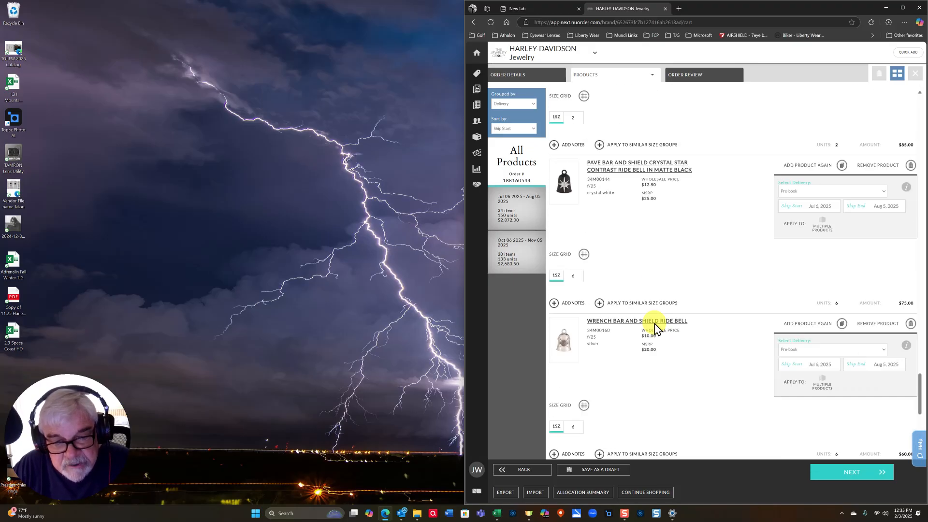
pyautogui.scroll(-10, 656, 333)
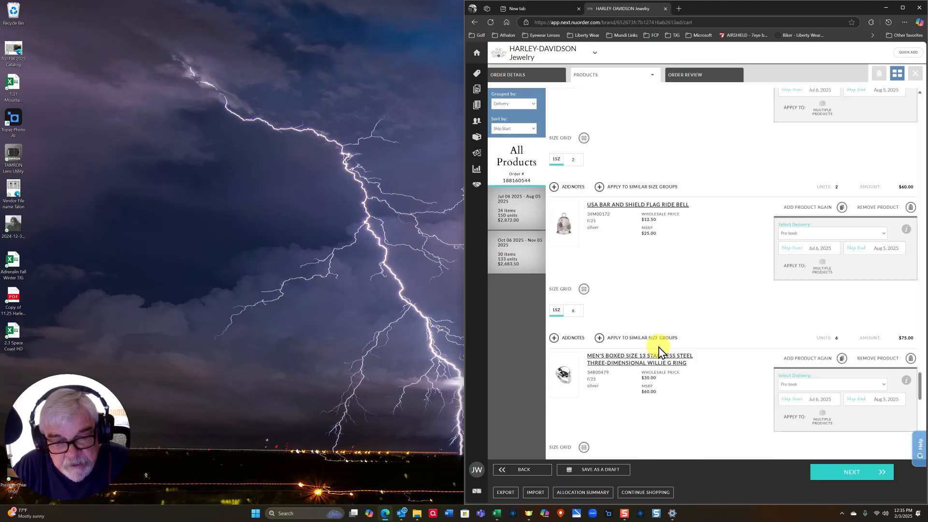
pyautogui.scroll(-5, 659, 352)
pyautogui.scroll(-10, 658, 351)
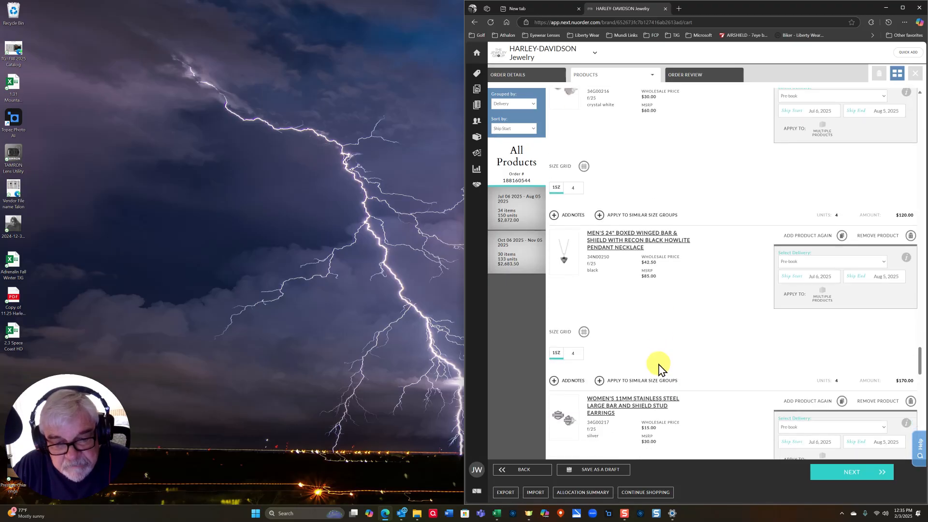
pyautogui.scroll(2, 659, 362)
pyautogui.scroll(-2, 659, 363)
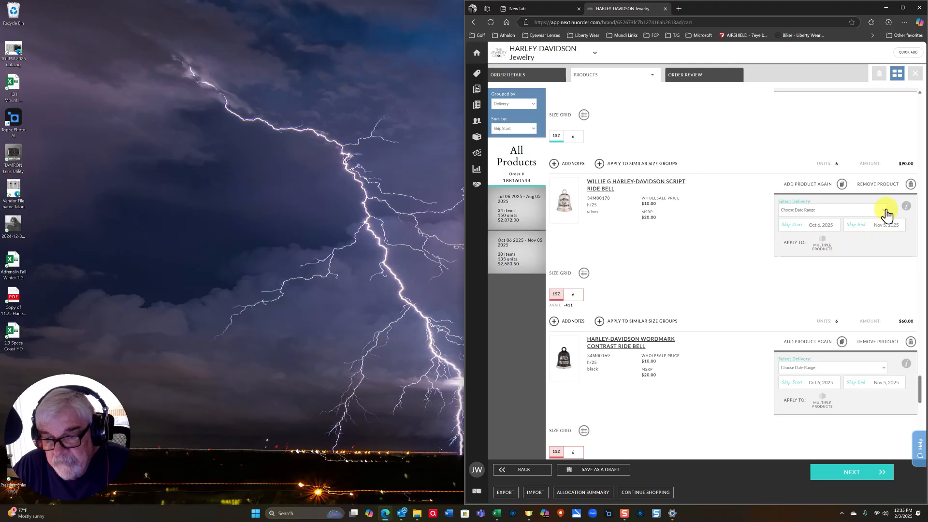
pyautogui.click(885, 211)
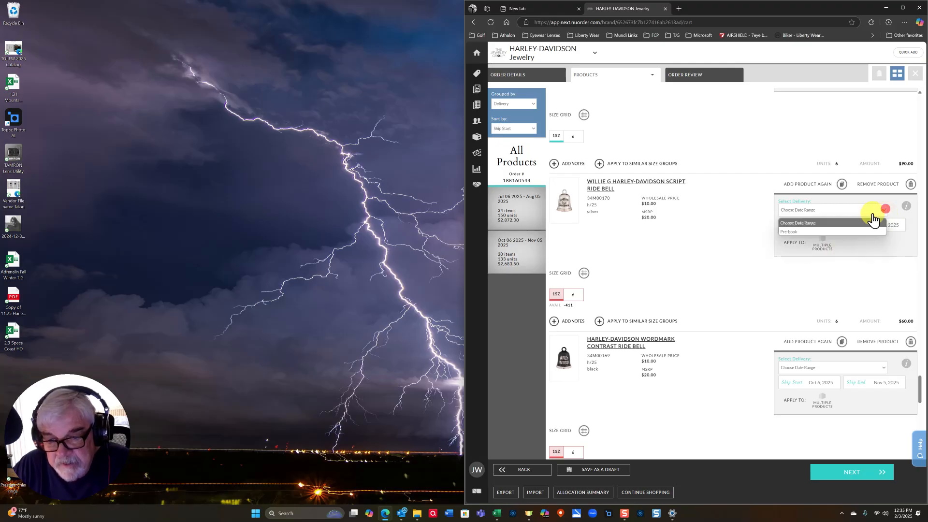
pyautogui.click(796, 232)
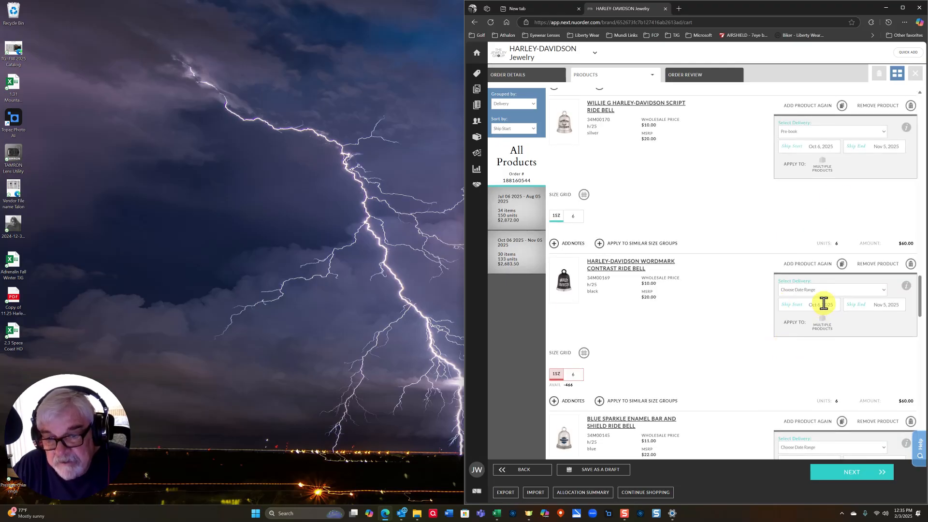
# - Extend Pre-book to all products in the Oct 06 – Nov 05 window and go to Order Review
pyautogui.click(821, 162)
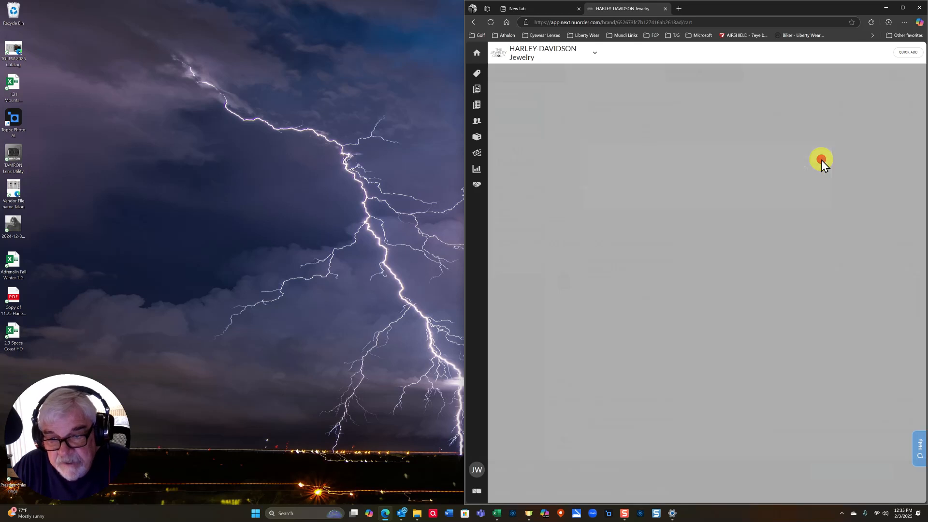
pyautogui.click(800, 175)
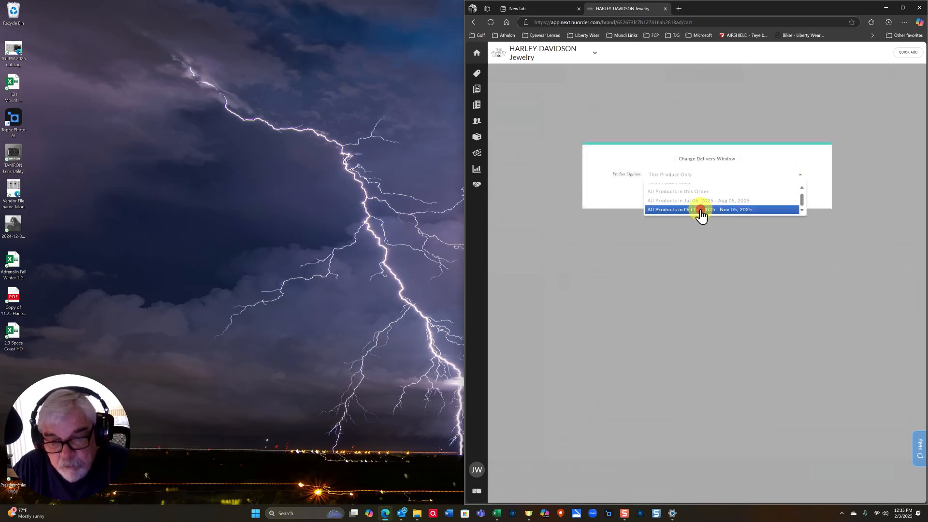
pyautogui.click(702, 211)
pyautogui.click(690, 193)
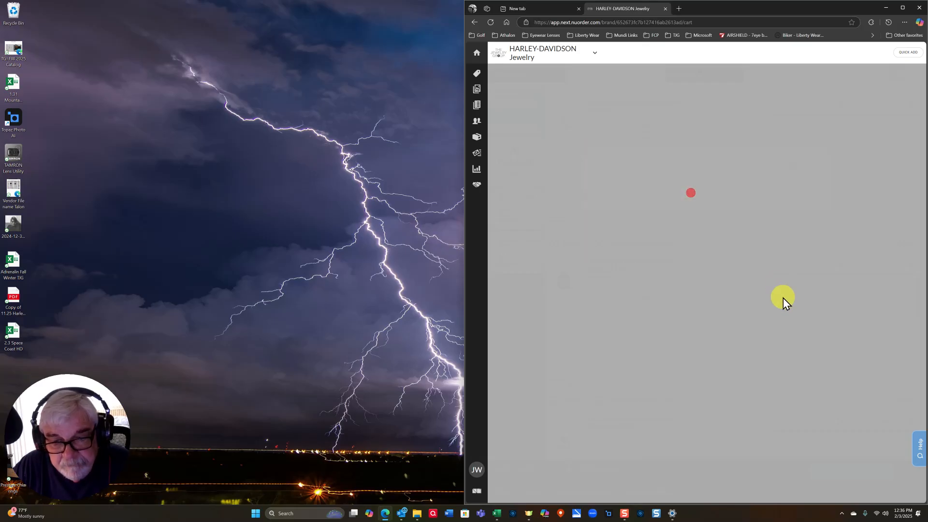
pyautogui.scroll(-5, 742, 290)
pyautogui.scroll(-10, 742, 290)
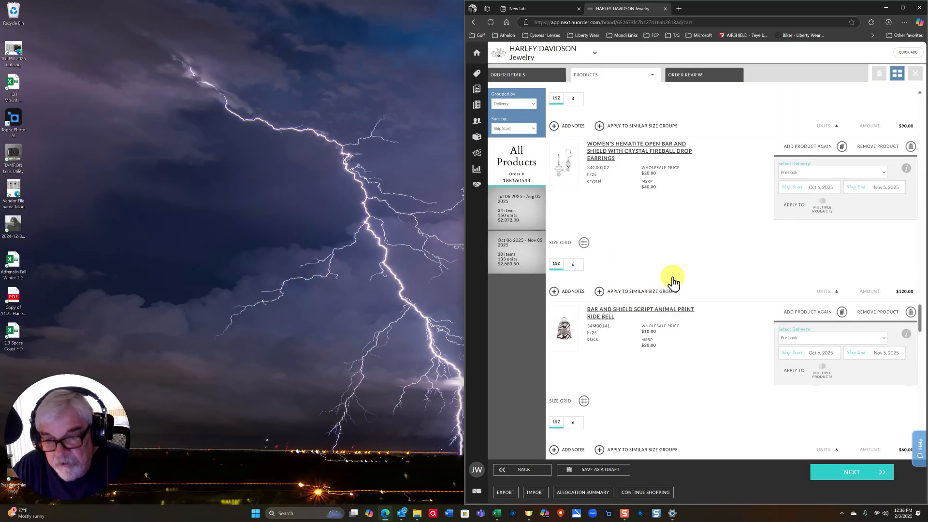
pyautogui.click(683, 77)
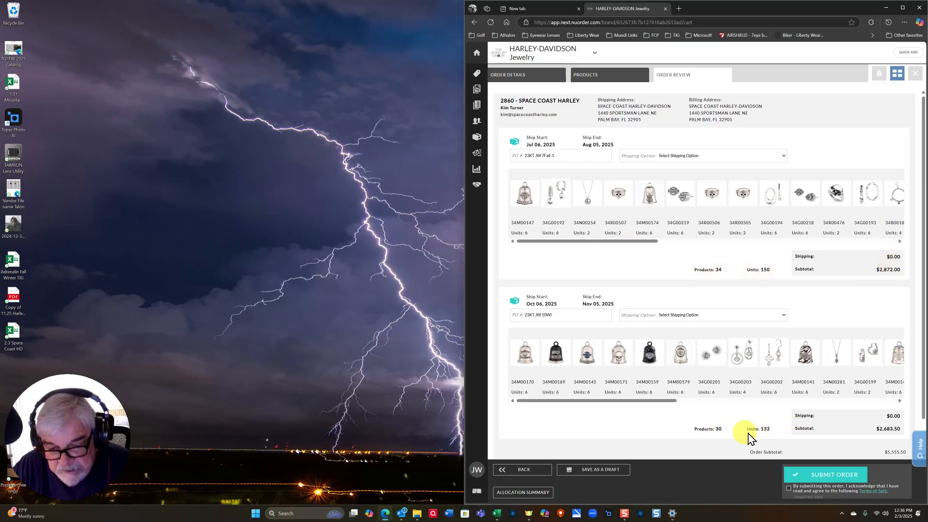
# - Choose Shipping Charges To Be Determined for the July and October deliveries, accept terms, and submit
pyautogui.scroll(-1, 801, 411)
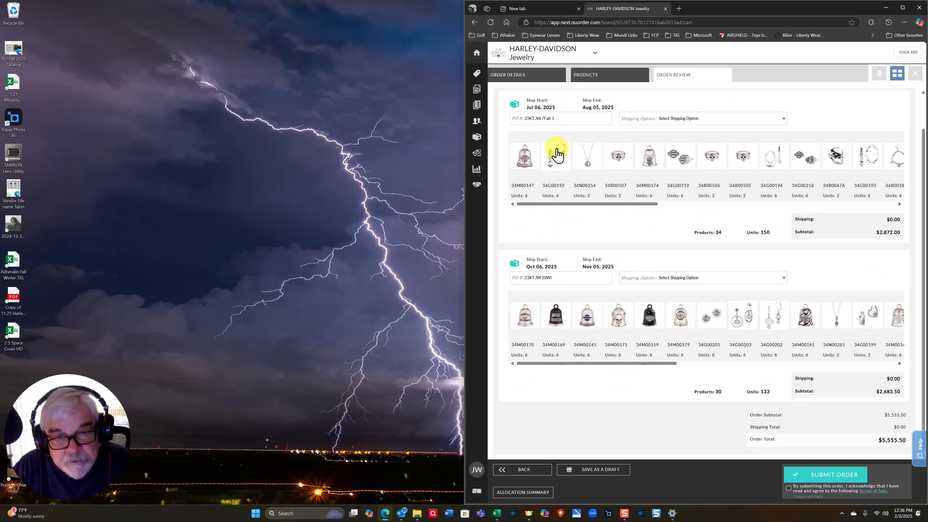
pyautogui.click(559, 118)
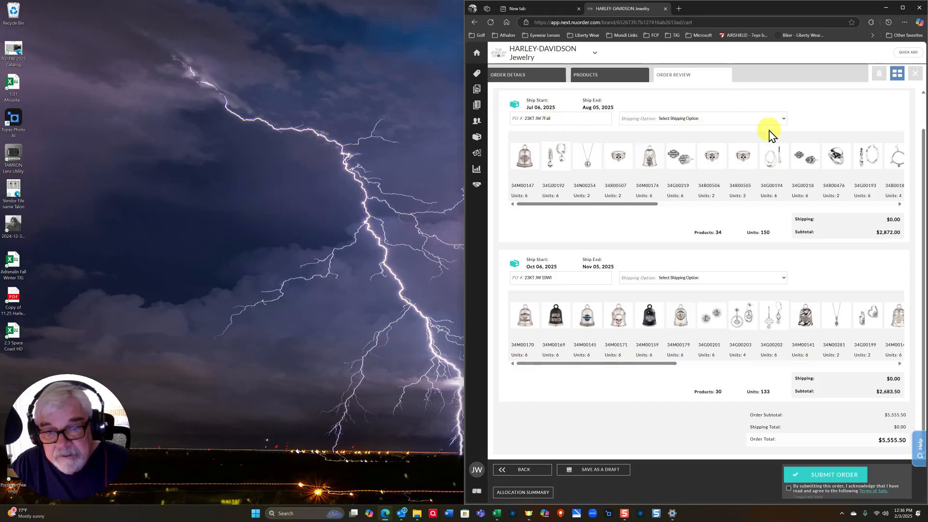
pyautogui.click(784, 119)
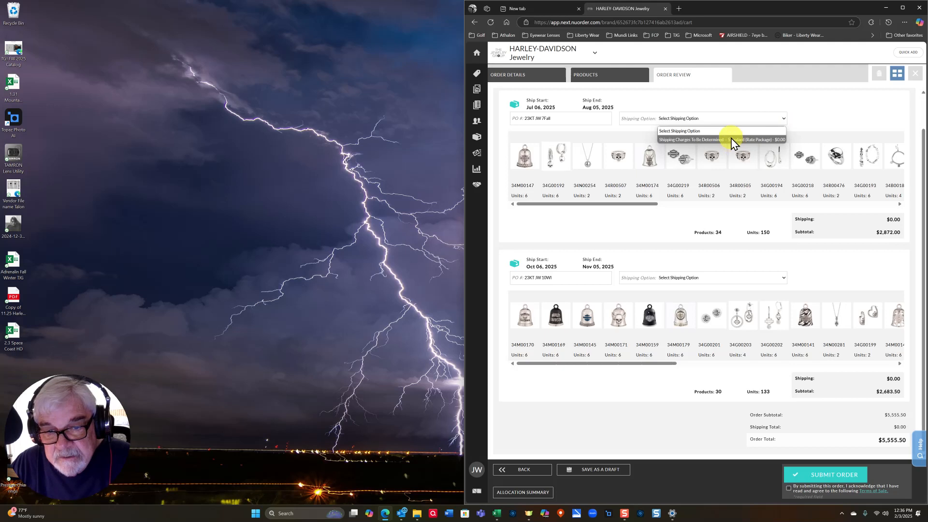
pyautogui.click(730, 140)
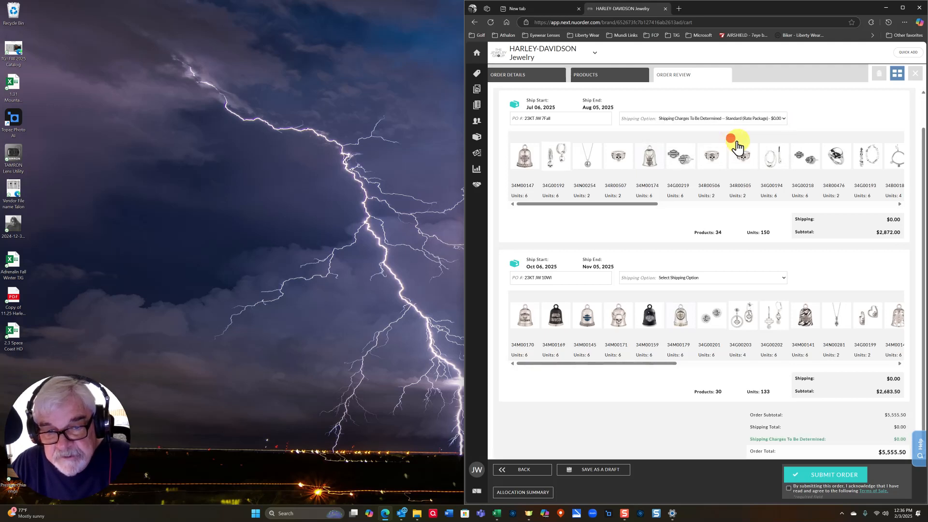
pyautogui.click(785, 279)
pyautogui.click(719, 298)
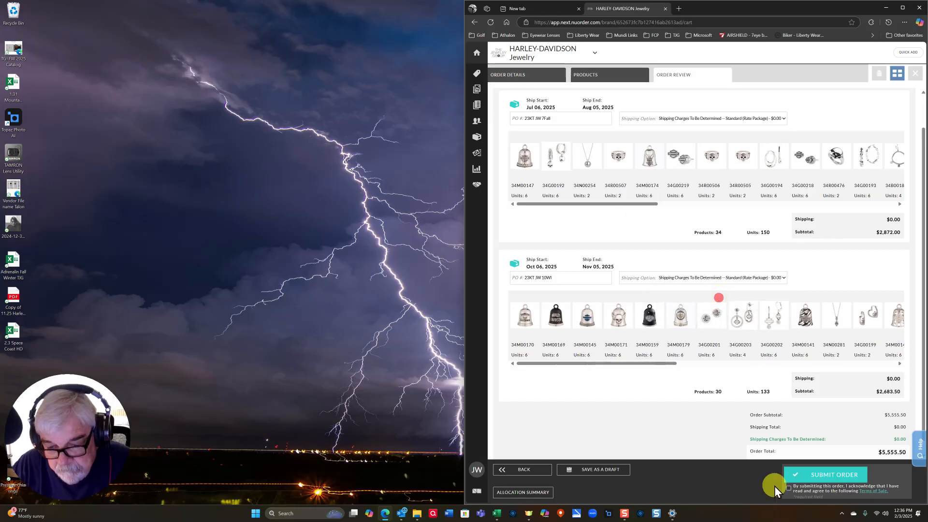
pyautogui.click(789, 488)
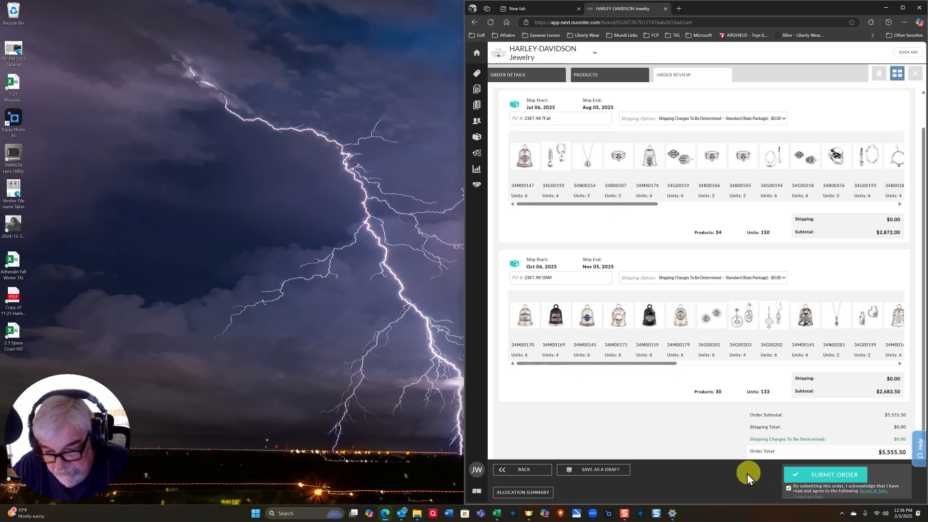
pyautogui.click(813, 476)
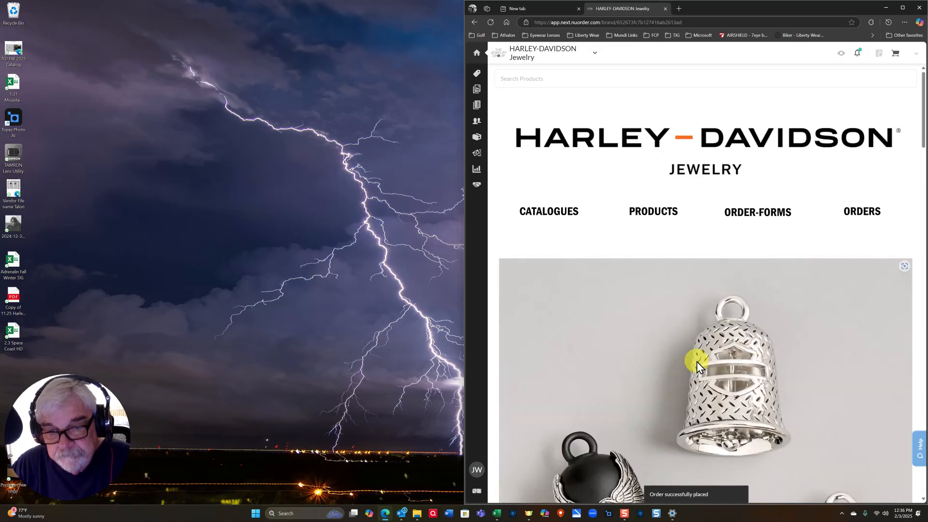
# - Verify both Space Coast Harley orders are Pending in Orders, then open an empty working order cart
pyautogui.click(475, 137)
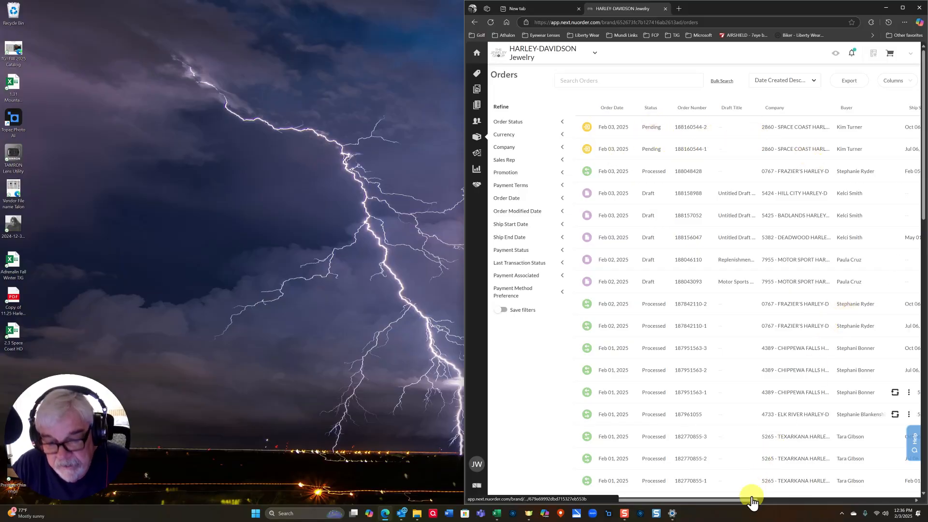
pyautogui.moveTo(730, 499); pyautogui.dragTo(793, 497)
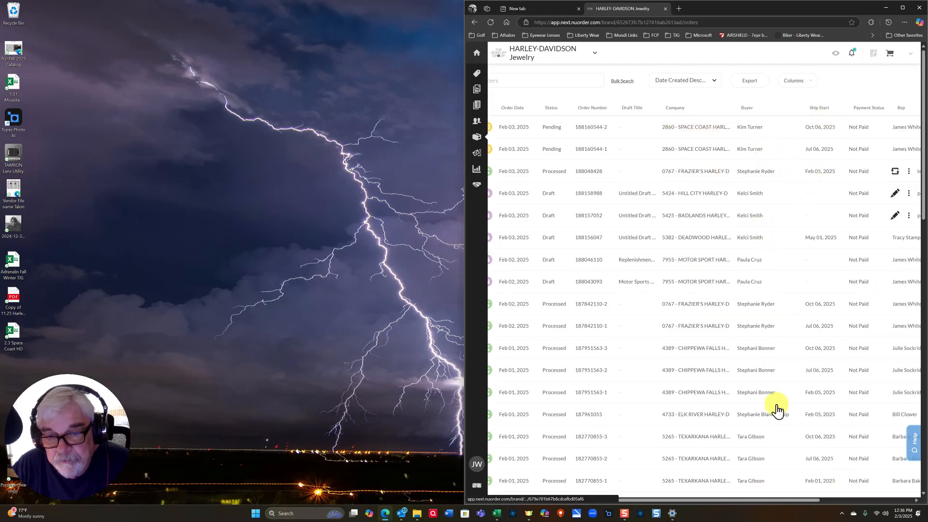
pyautogui.click(890, 54)
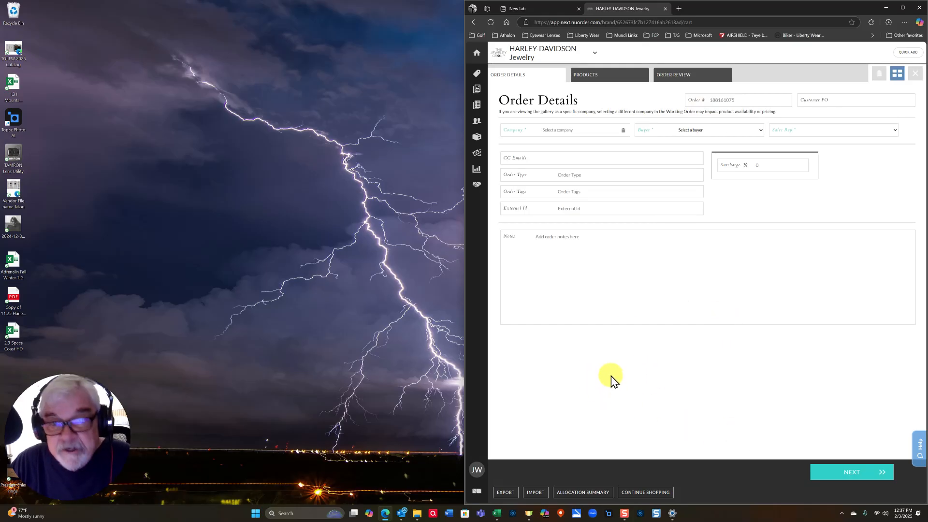
# - Close the HARLEY-DAVIDSON Jewelry tab and the Edge window to return to the desktop
pyautogui.click(665, 9)
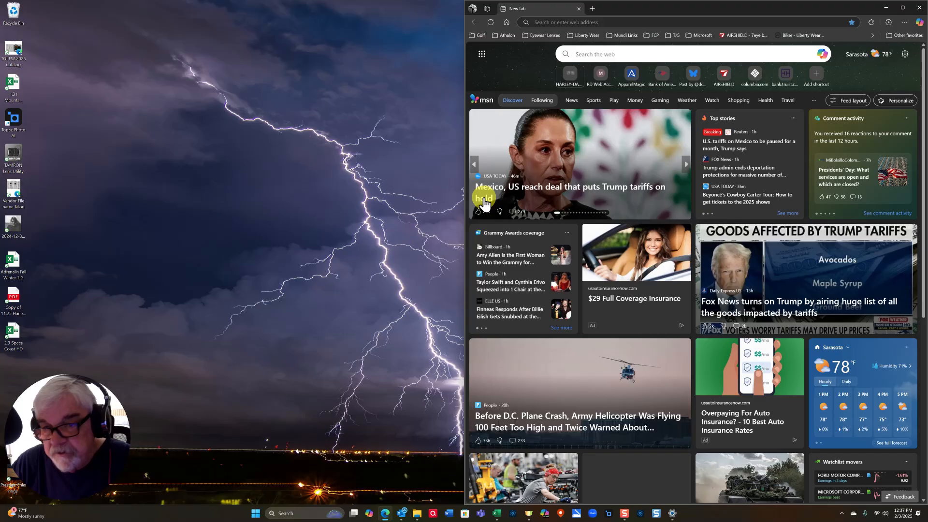
pyautogui.click(921, 8)
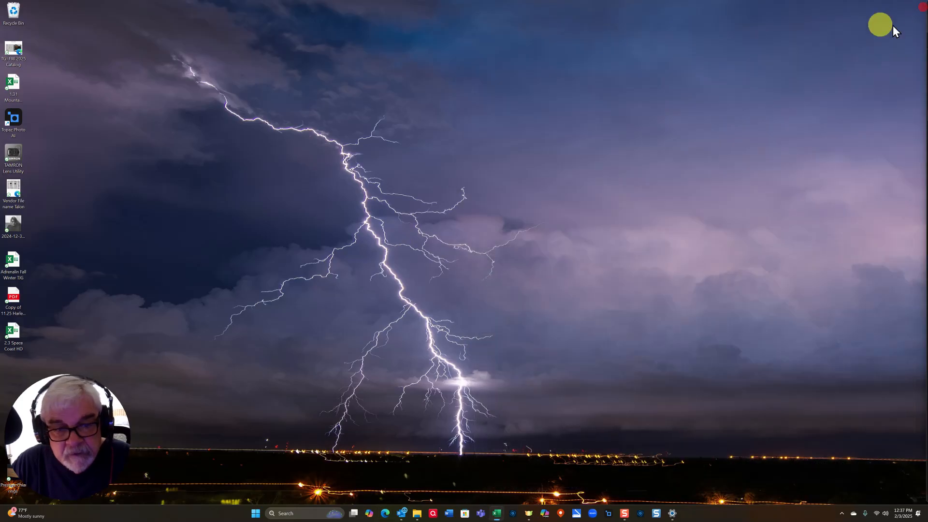